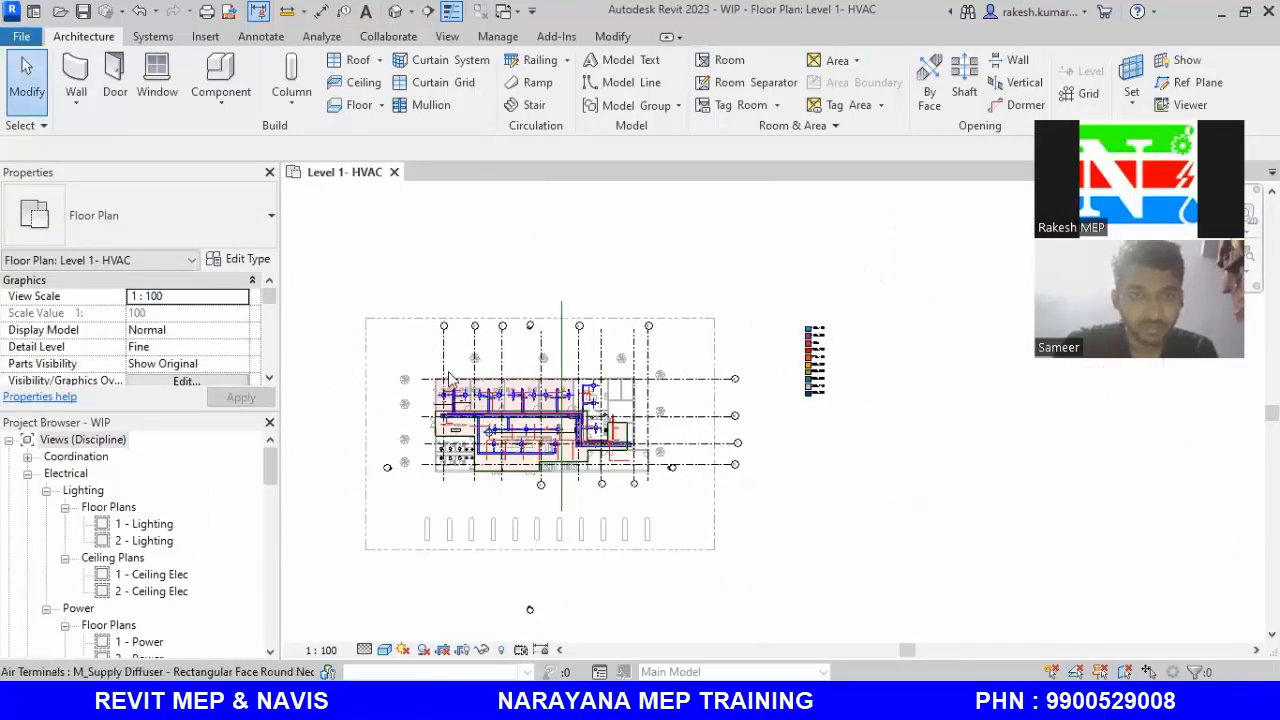
Open the default 3D view of the WIP model and start exporting it as a Navisworks NWC file
left_click(395, 11)
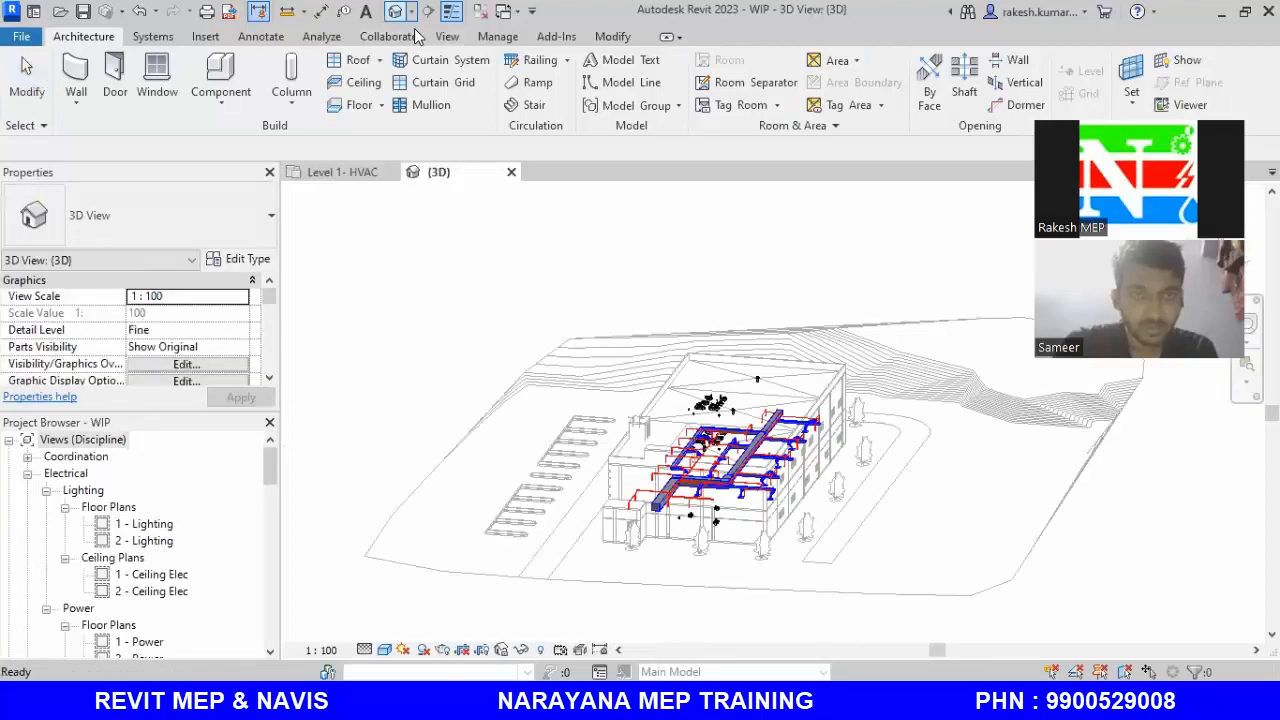
scroll(666, 508, "up", 3)
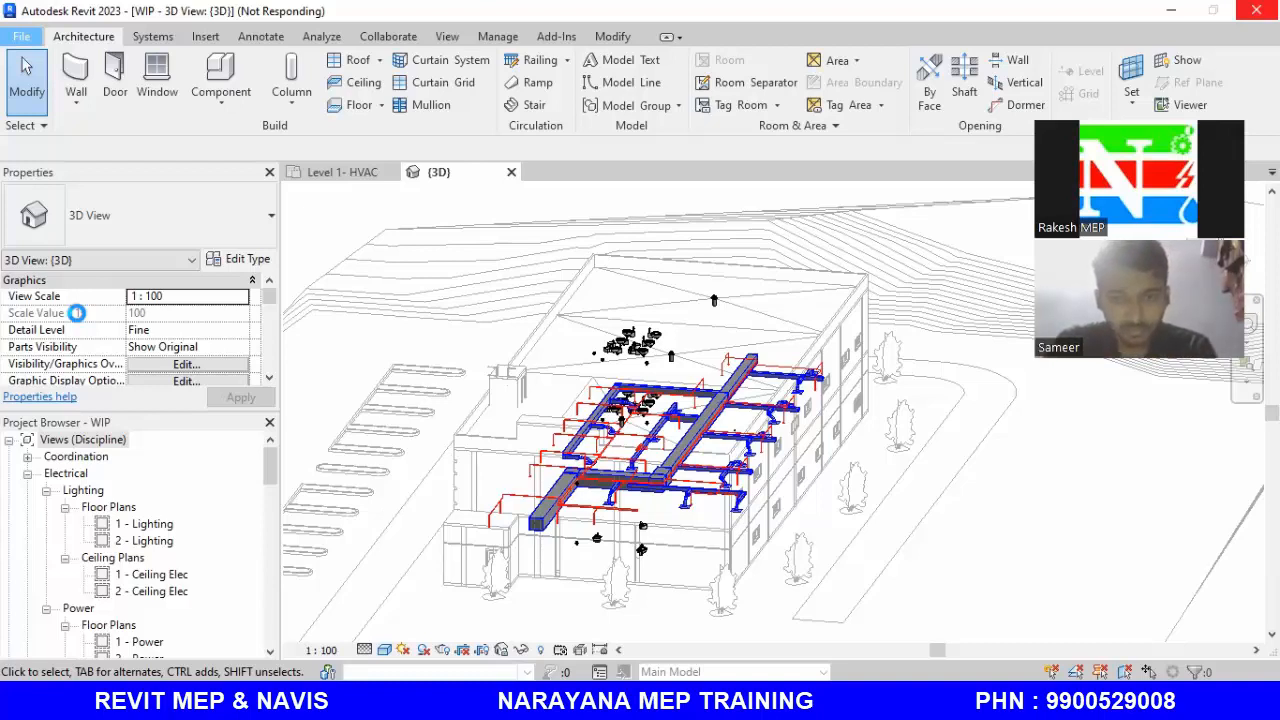
mouse_move(78, 314)
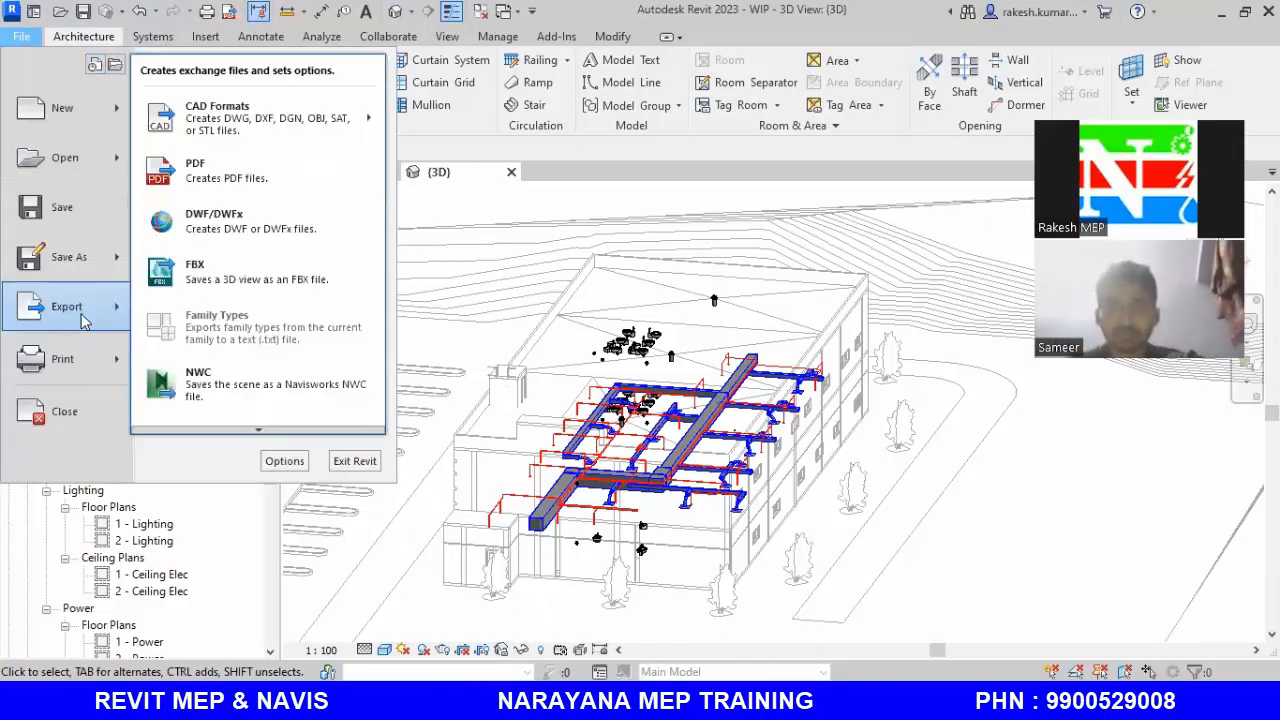
left_click(257, 393)
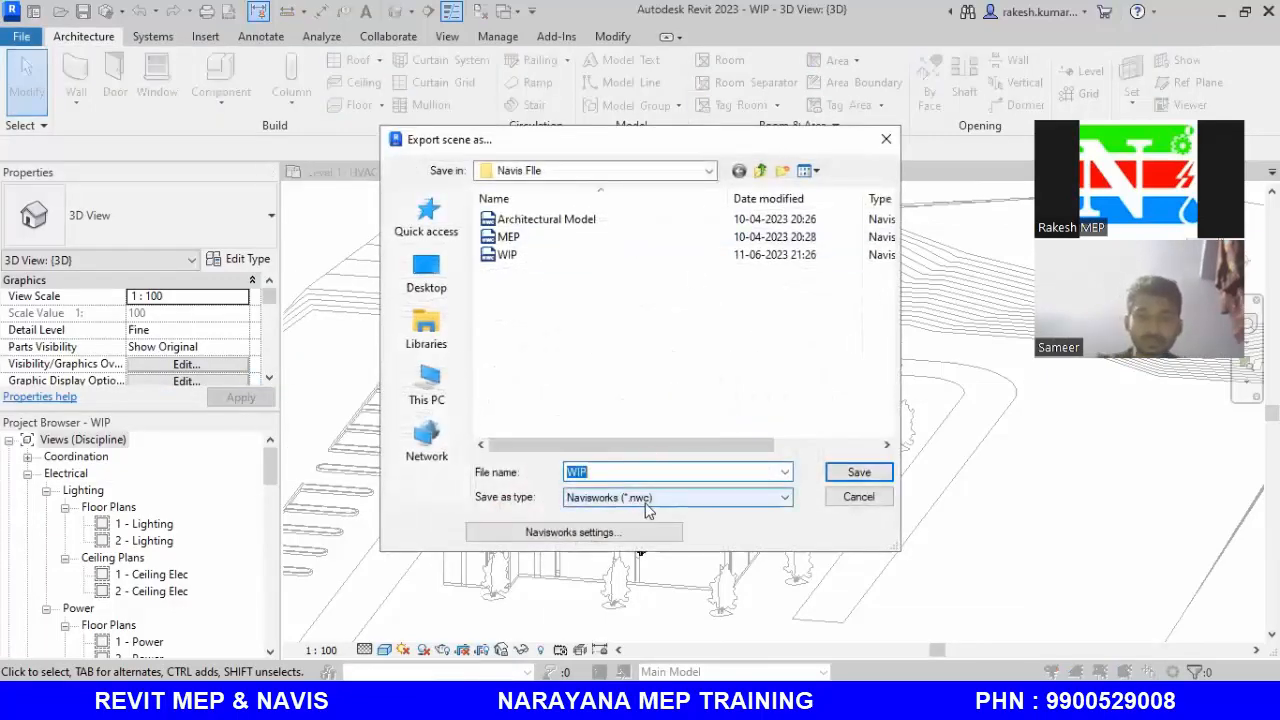
Review the Revit file reader options for the Navisworks export, including the element parameter and coordinate choices, and close them without changes
left_click(600, 534)
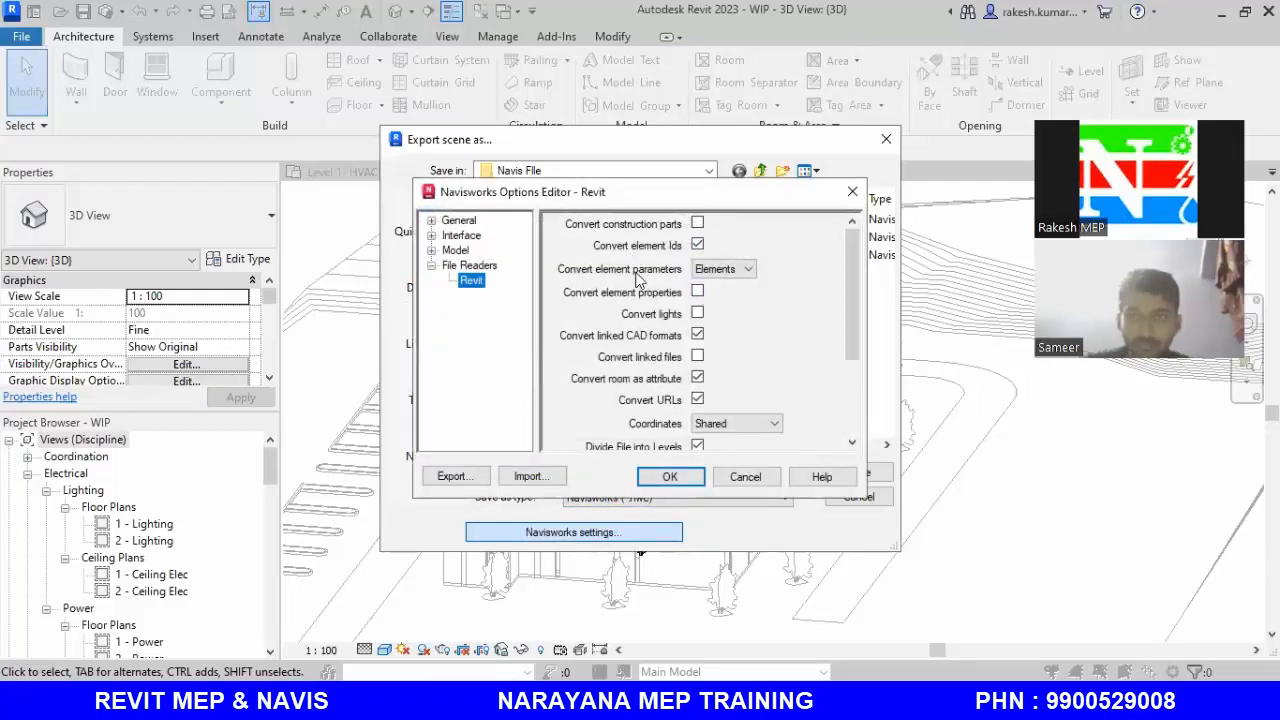
left_click(747, 275)
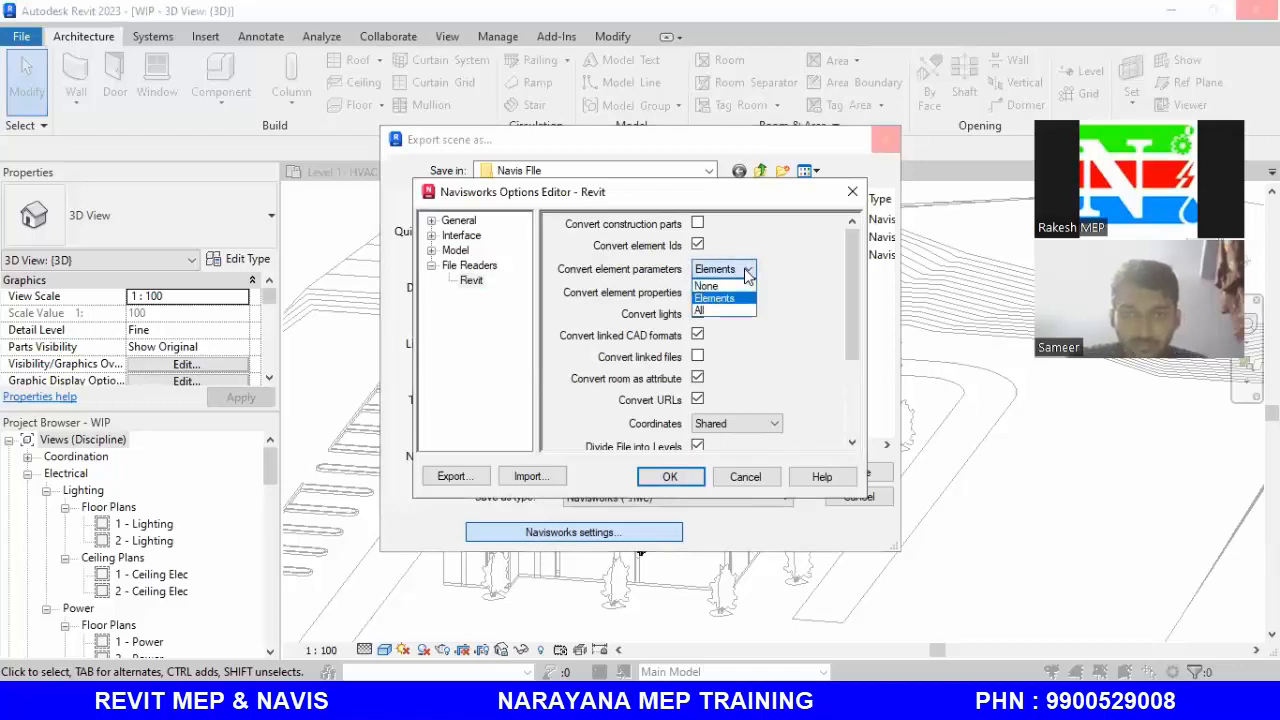
left_click(786, 312)
left_click(738, 425)
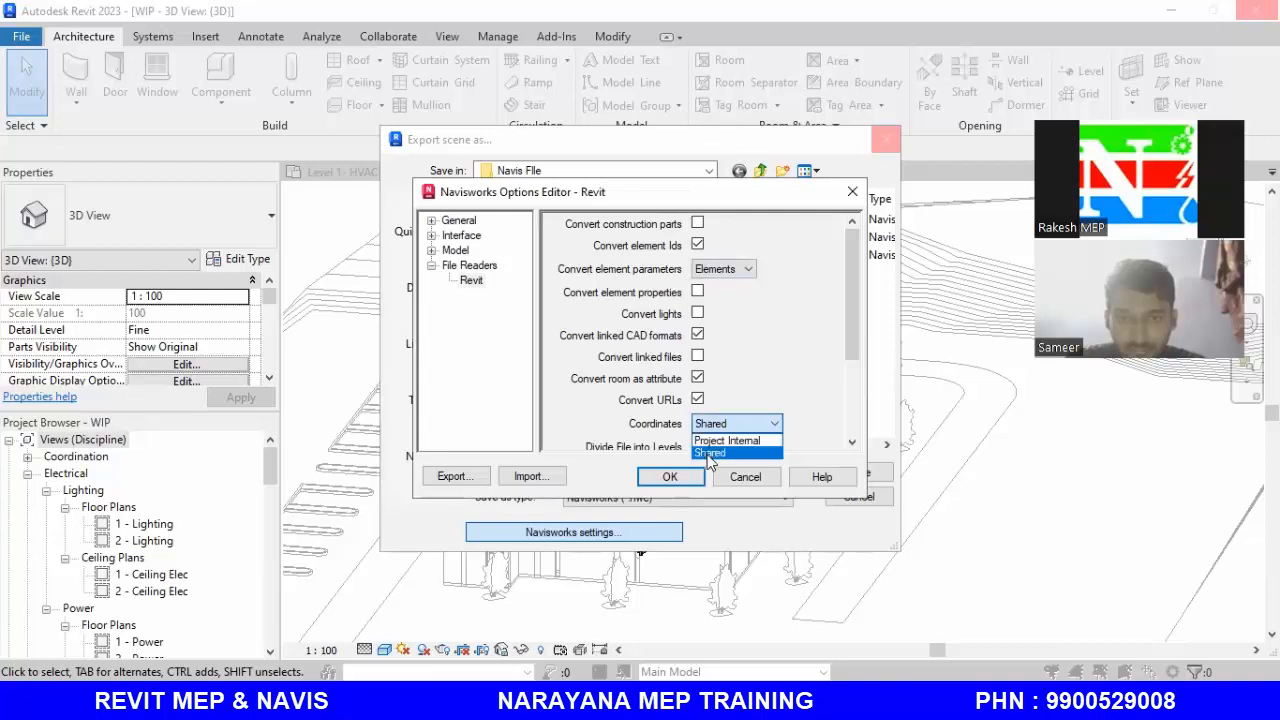
left_click(708, 426)
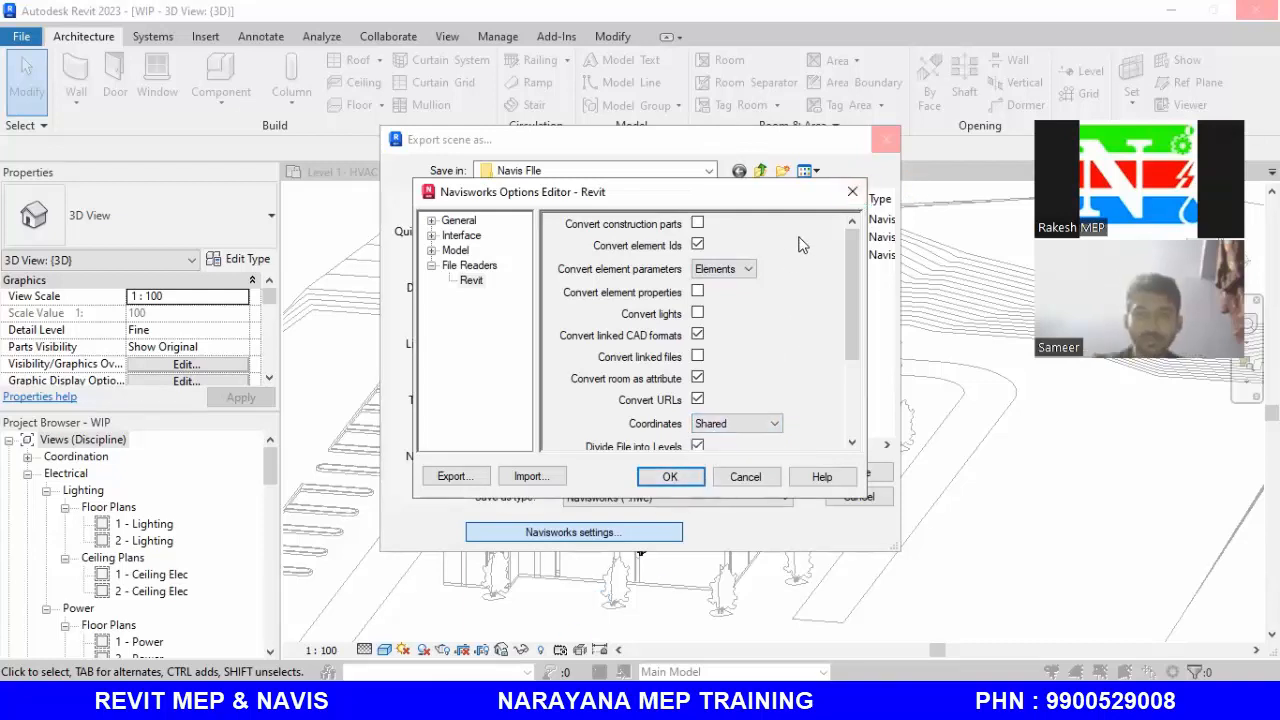
left_click(850, 193)
Cancel the NWC export and minimise Revit to switch to Navisworks Manage
key("alt+Tab")
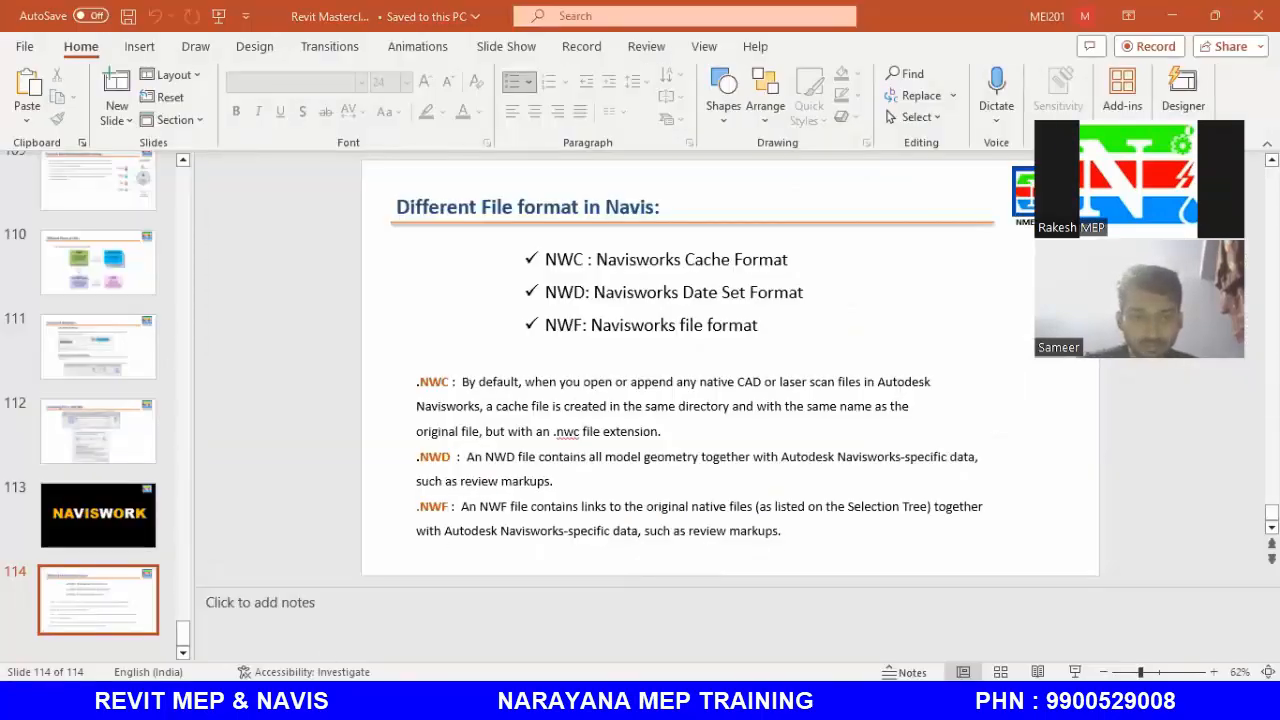
mouse_move(493, 700)
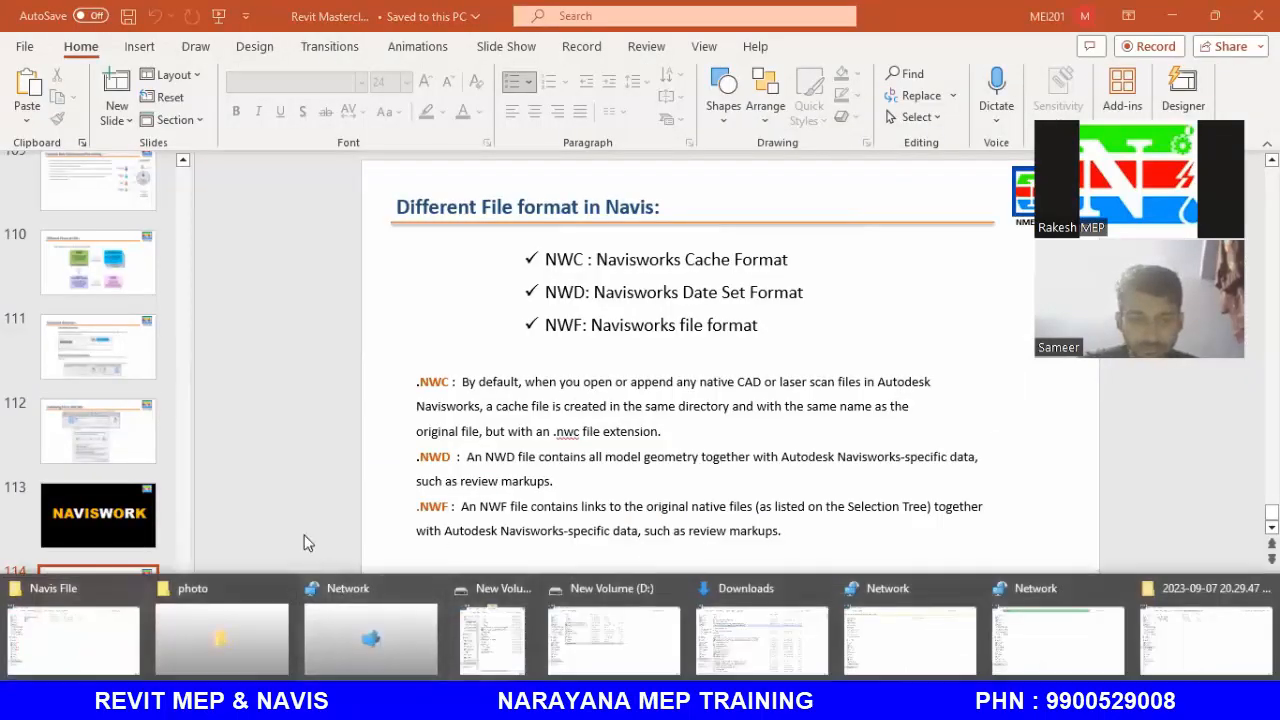
left_click(1172, 16)
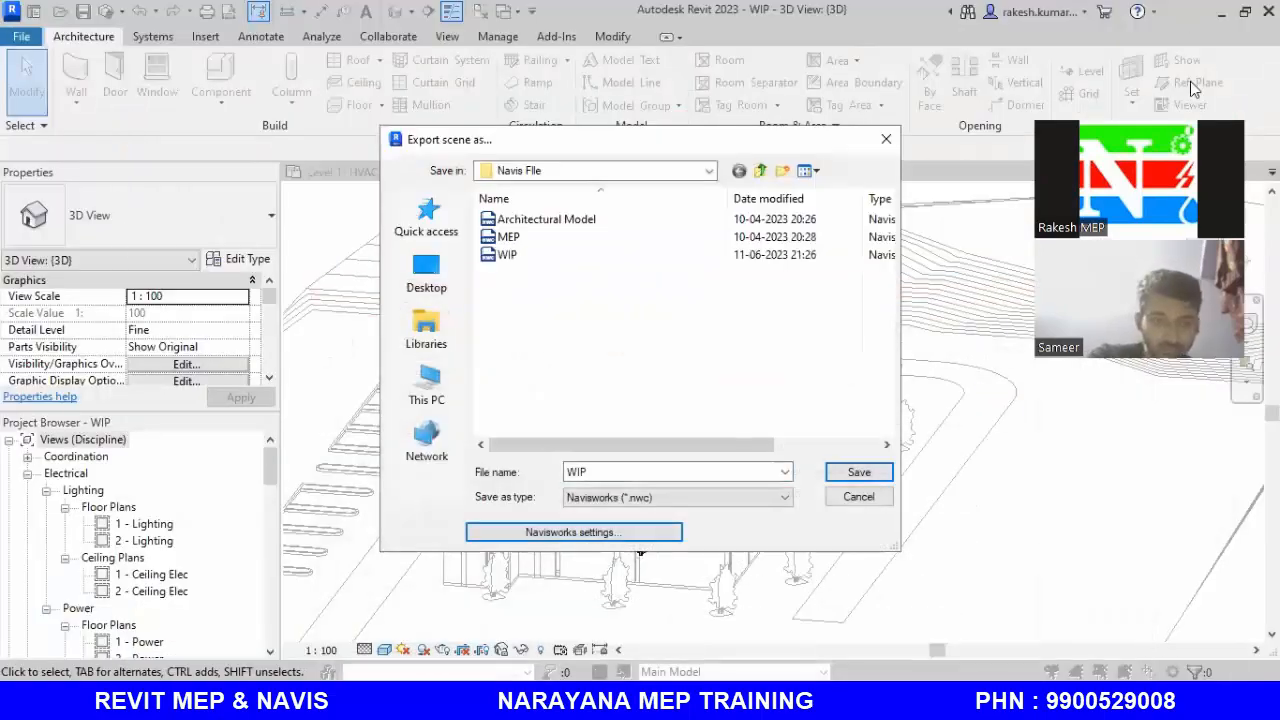
left_click(886, 139)
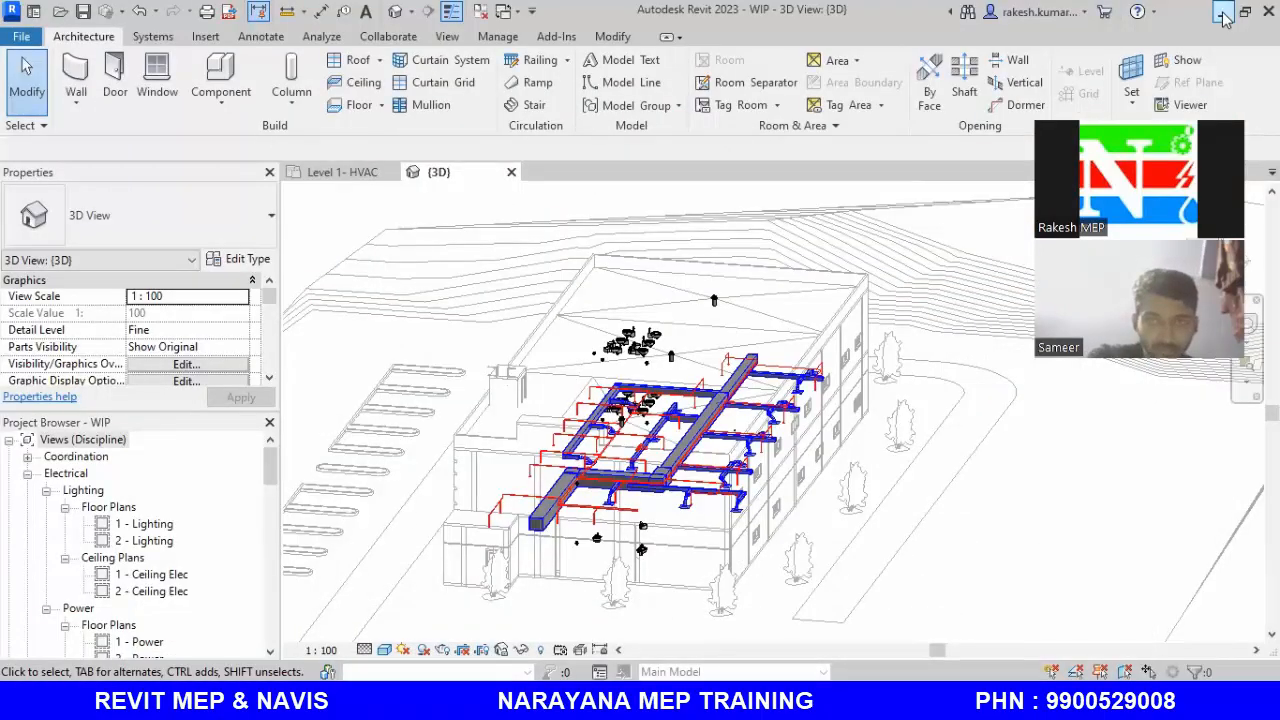
left_click(1222, 12)
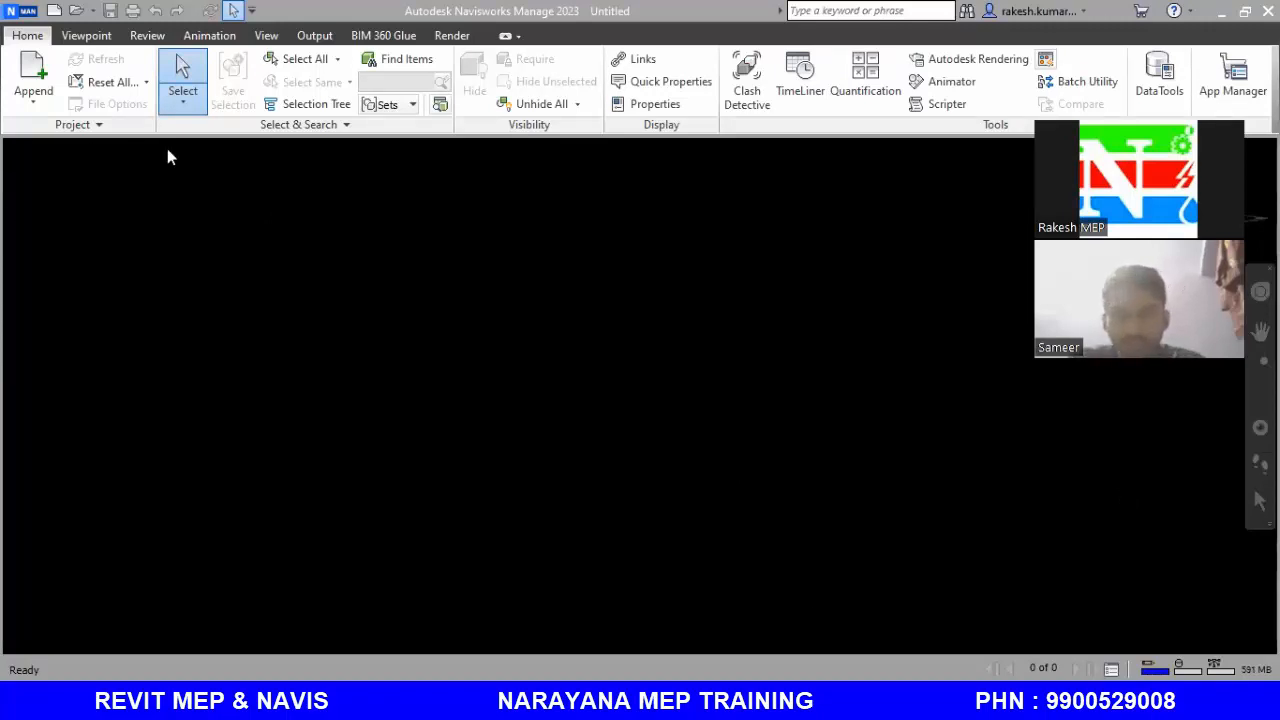
Start appending a file and browse on drive D: to D drive, MEP, Revit MEP, Project, Navis FIle
left_click(34, 100)
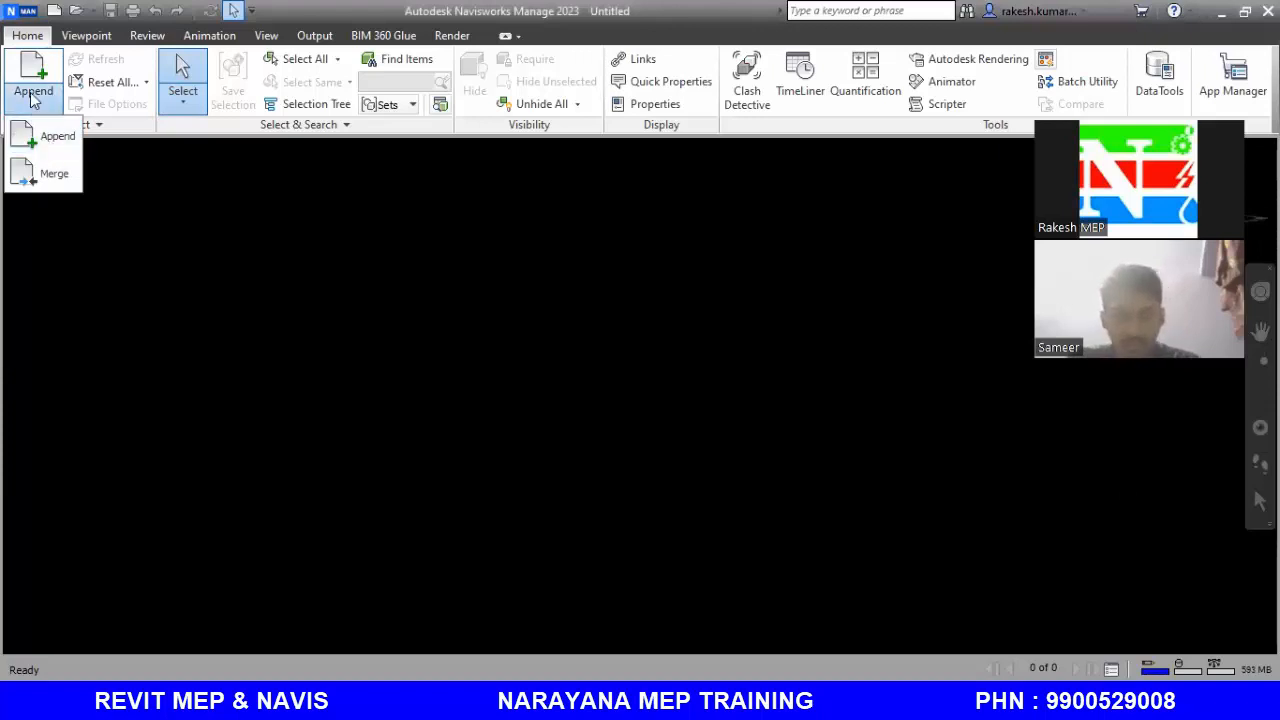
left_click(55, 142)
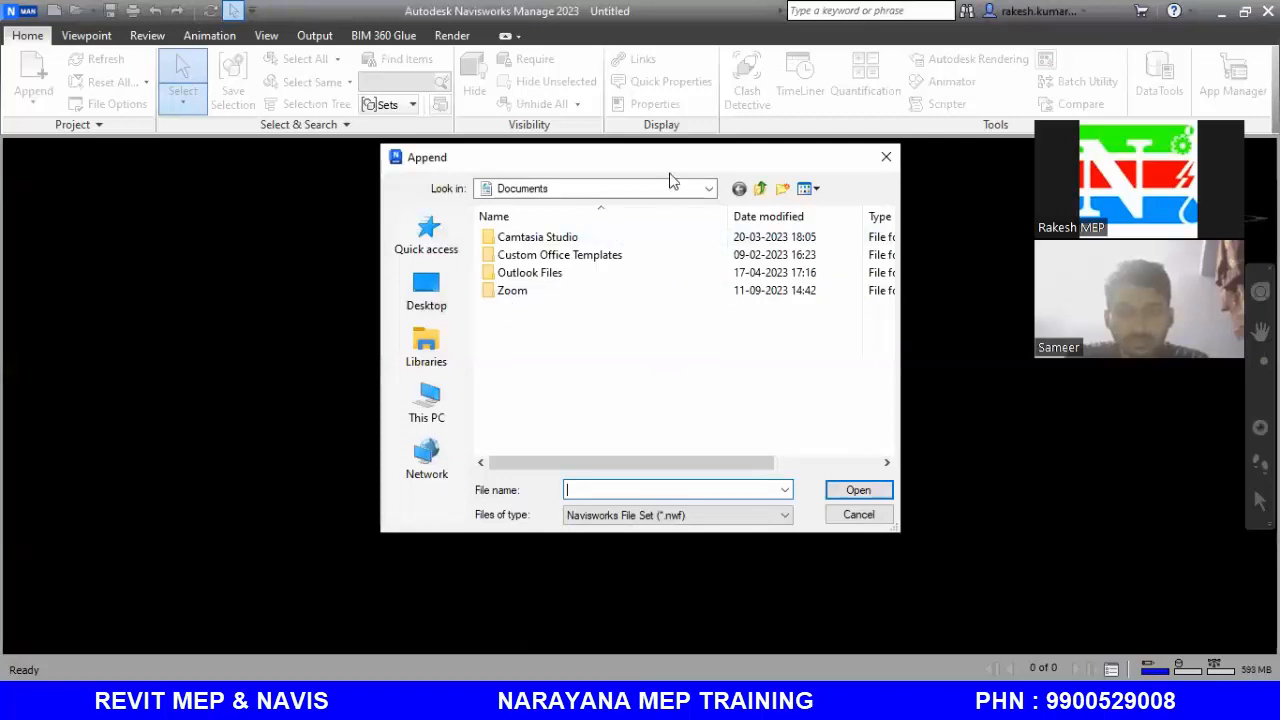
left_click(710, 189)
left_click(709, 192)
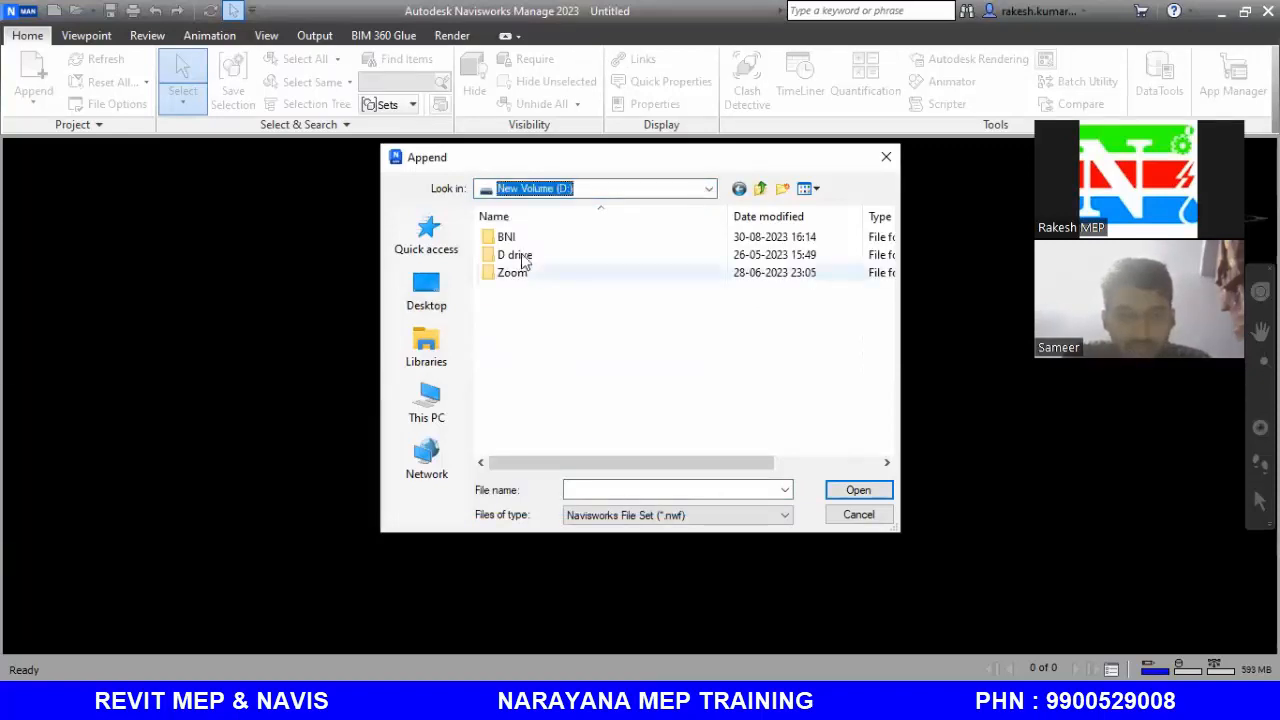
double_click(516, 255)
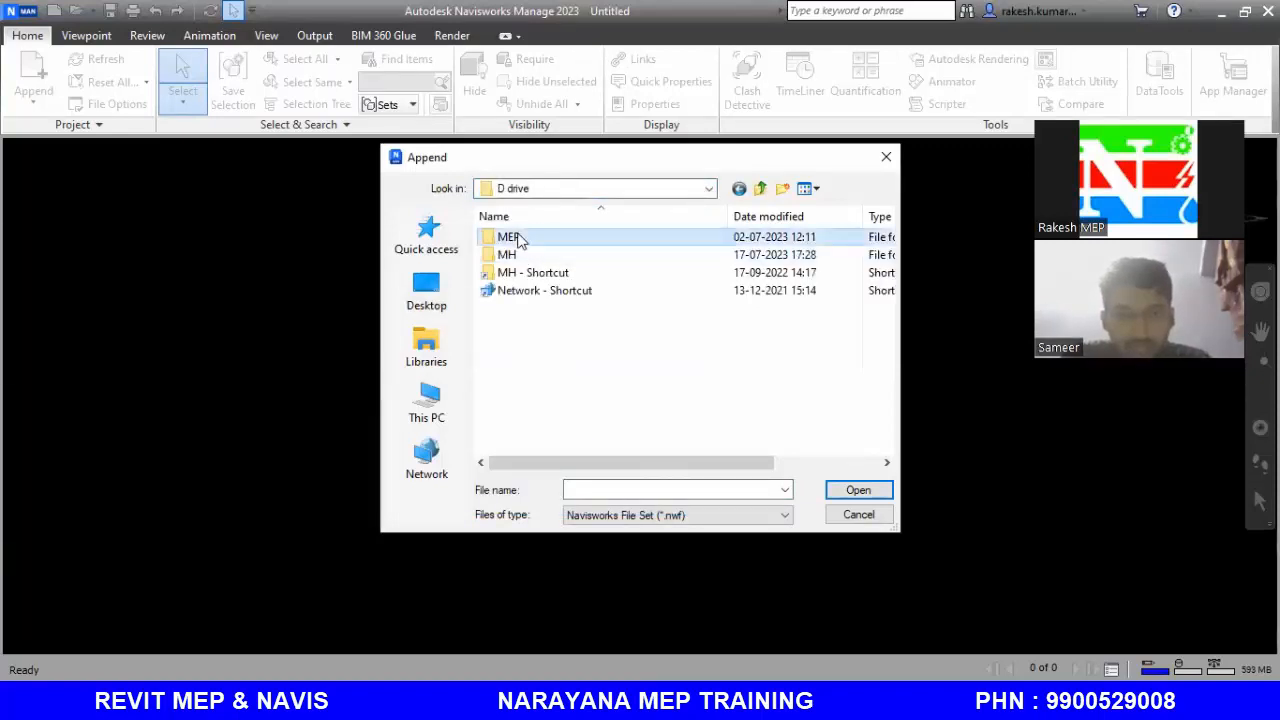
double_click(512, 238)
scroll(540, 418, "down", 4)
scroll(540, 418, "down", 3)
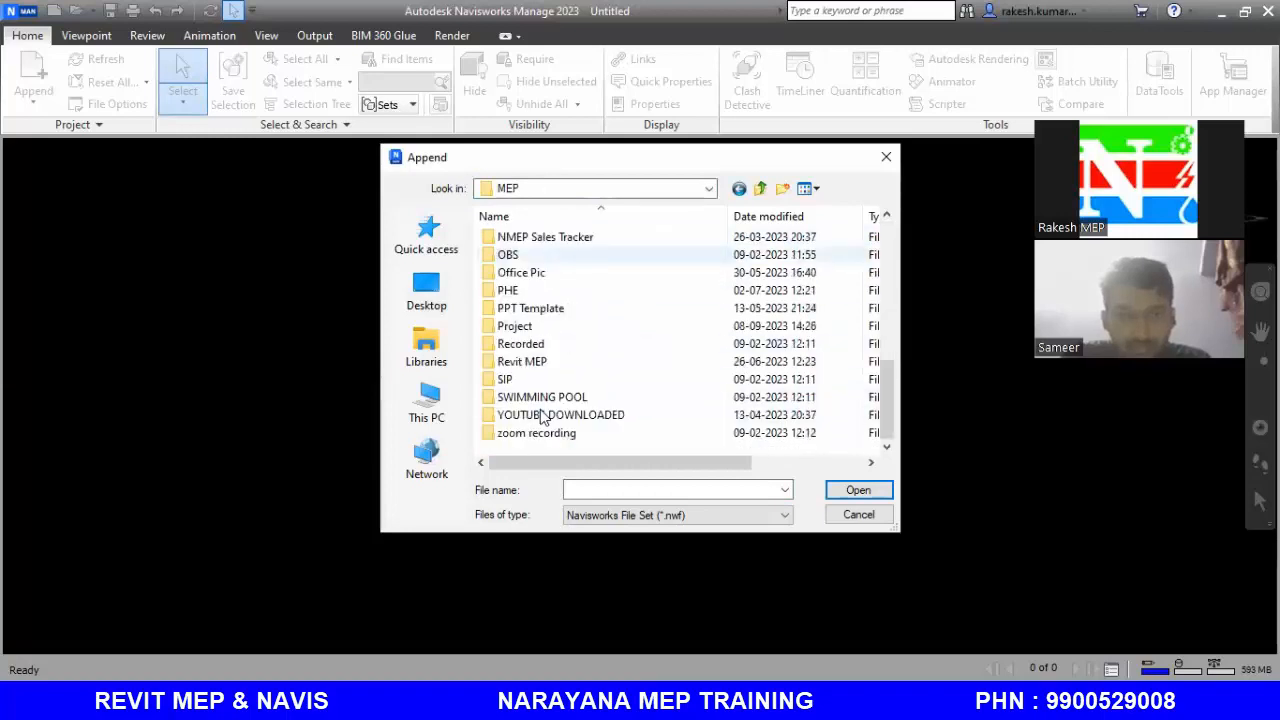
double_click(530, 360)
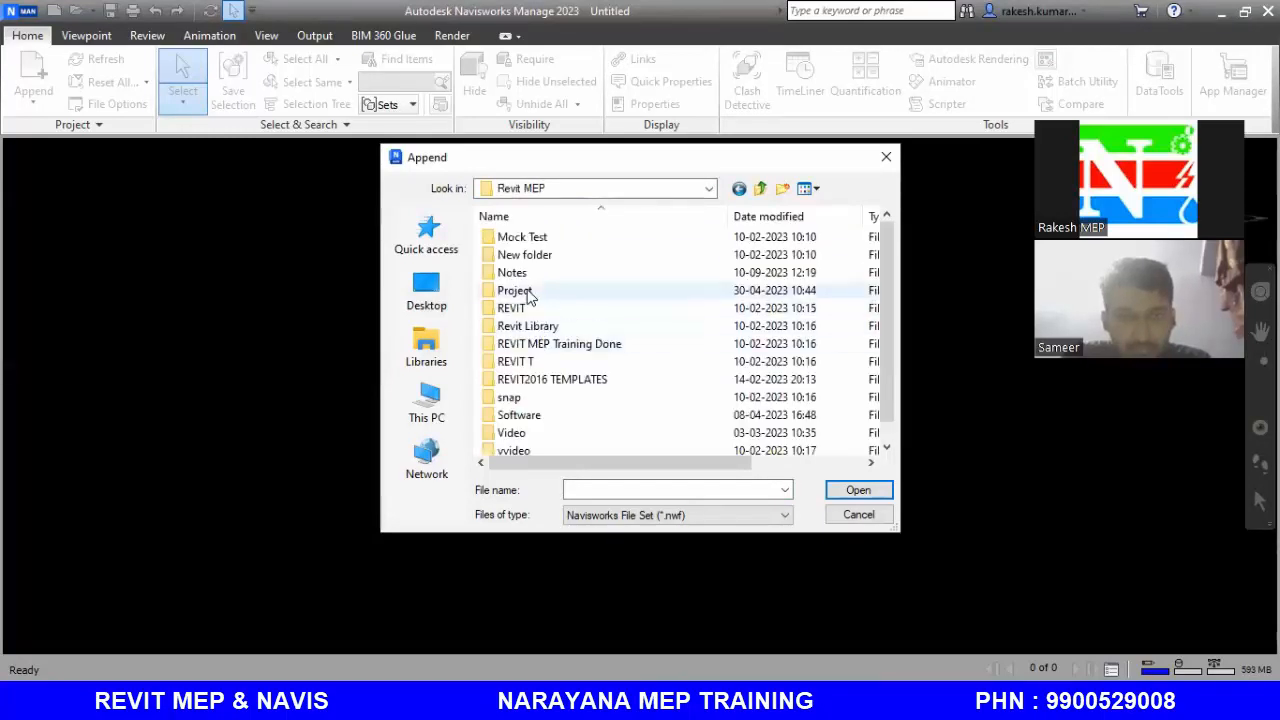
double_click(528, 291)
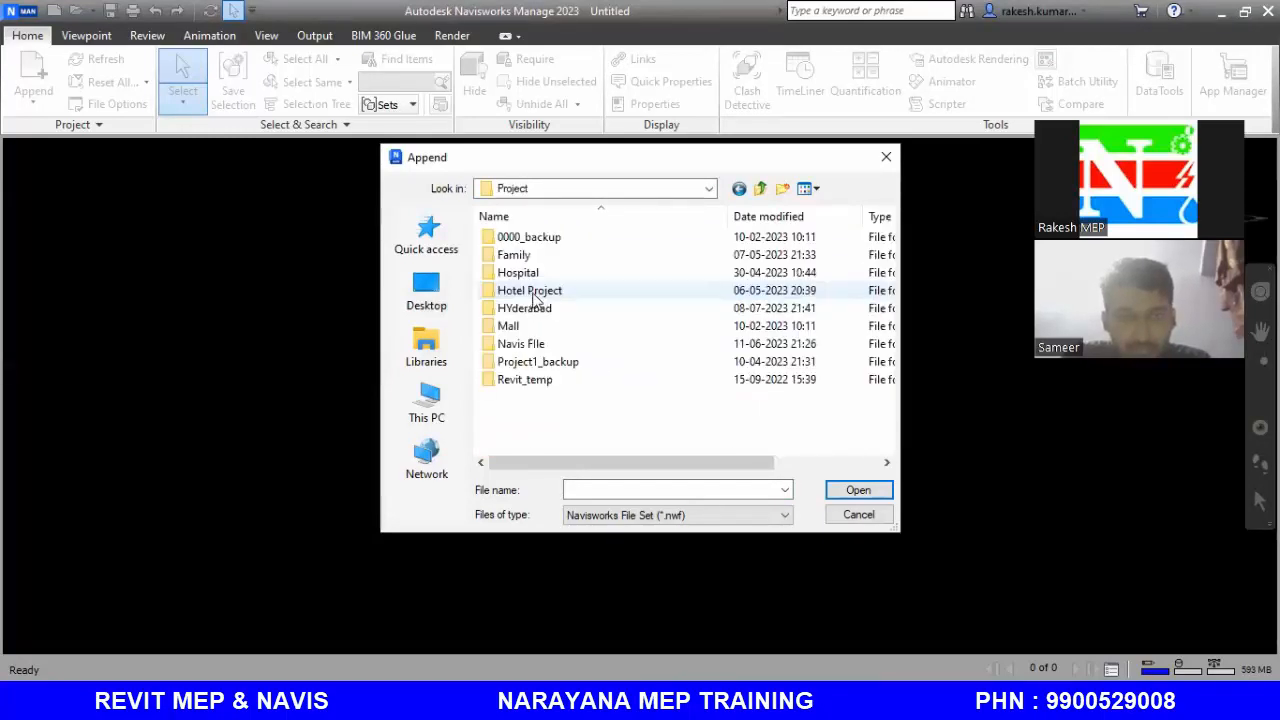
double_click(537, 344)
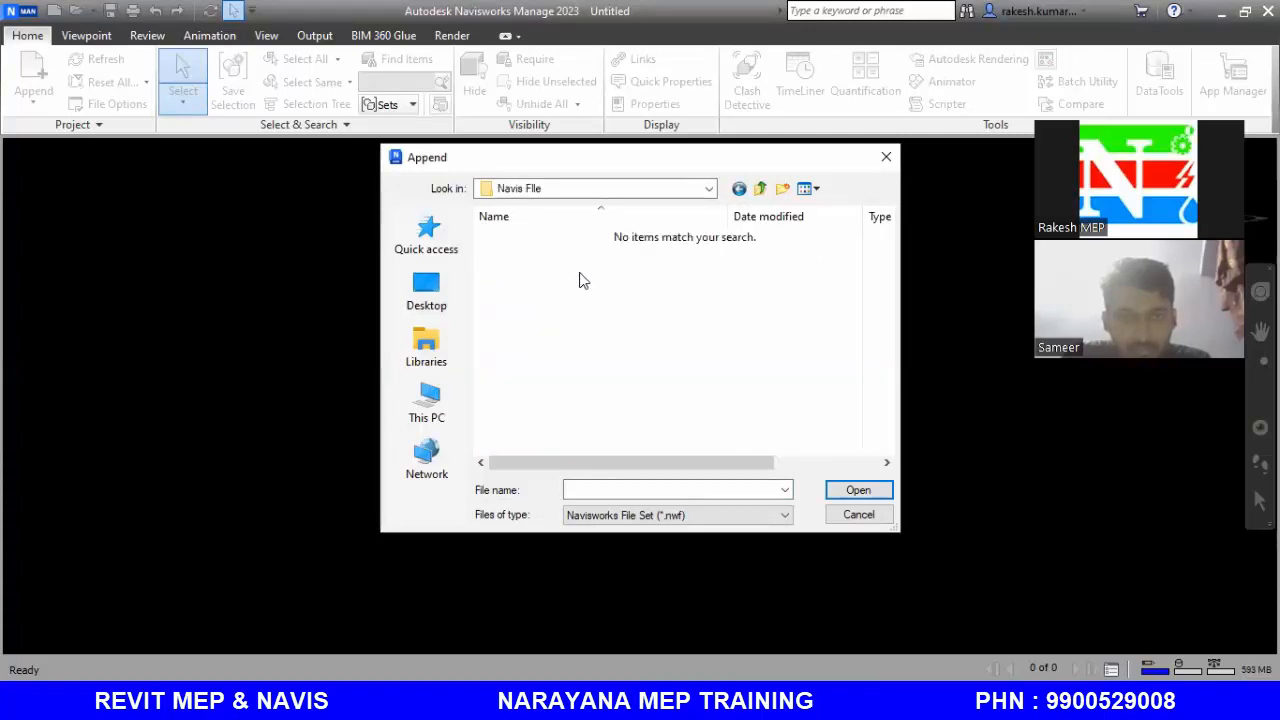
Filter for Navisworks Cache (*.nwc) files and append the Architectural Model file to the empty scene
left_click(700, 515)
scroll(684, 347, "down", 1)
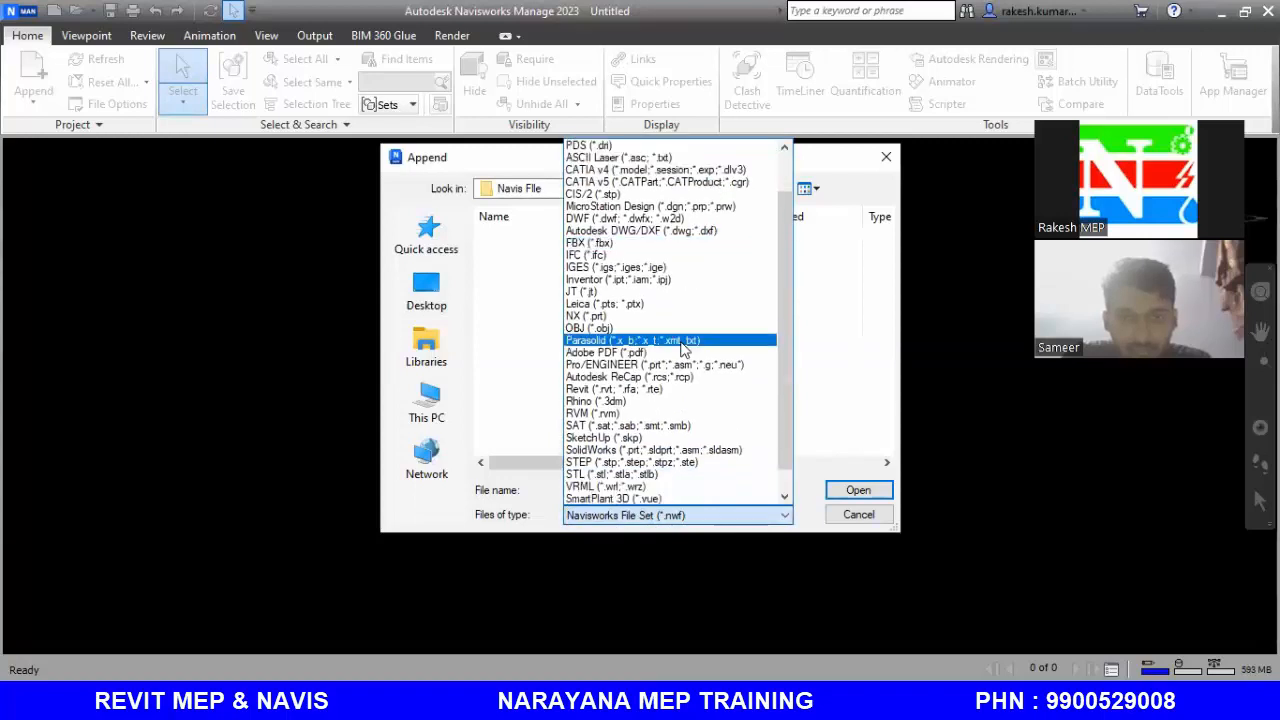
scroll(684, 347, "up", 2)
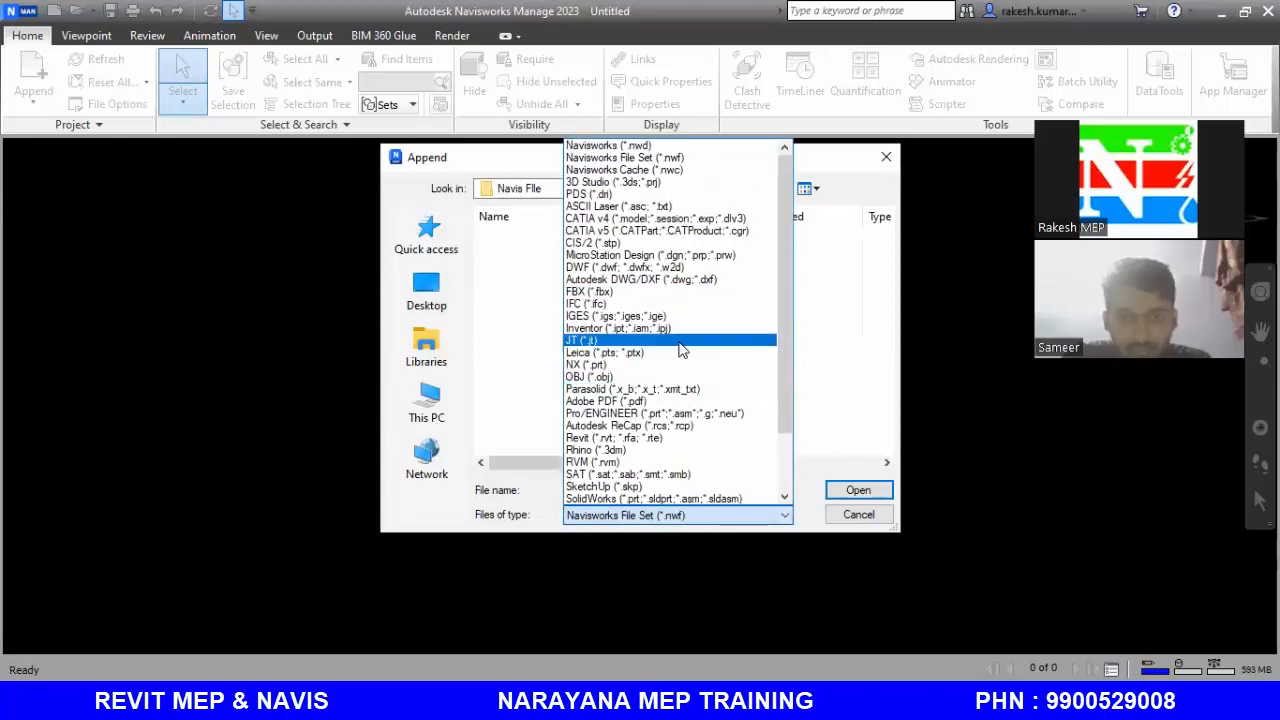
left_click(640, 170)
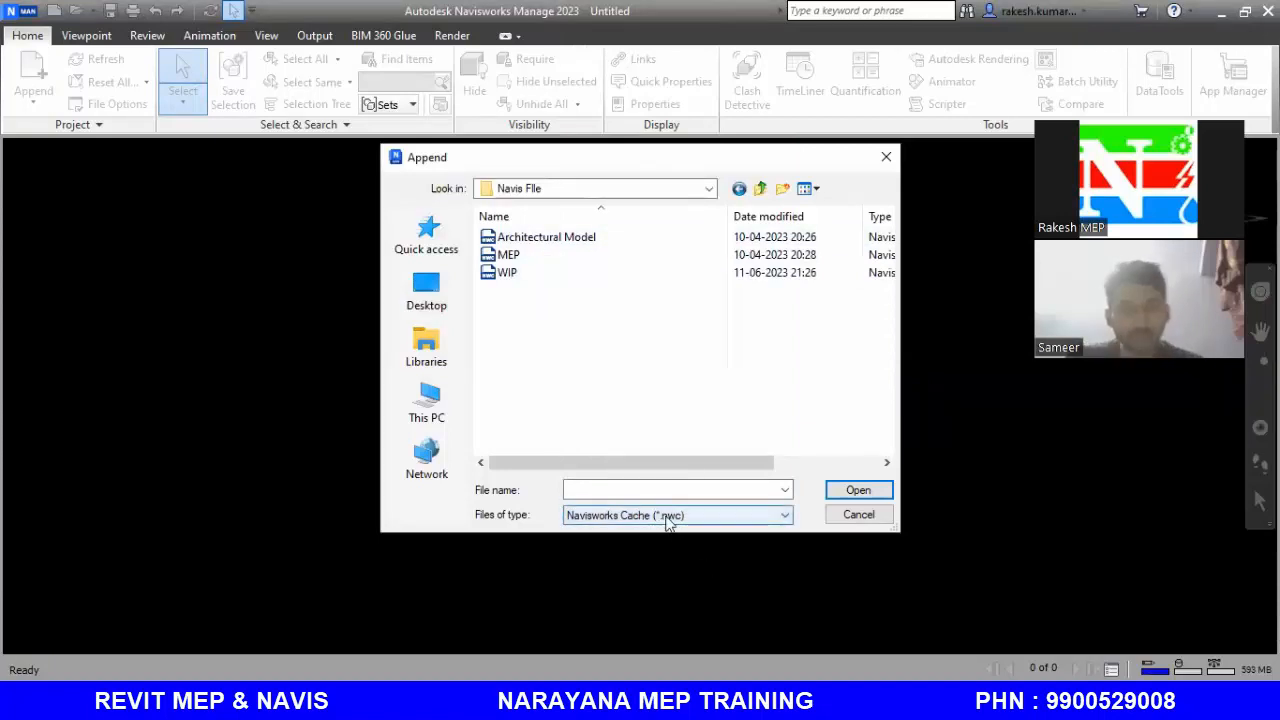
left_click(557, 238)
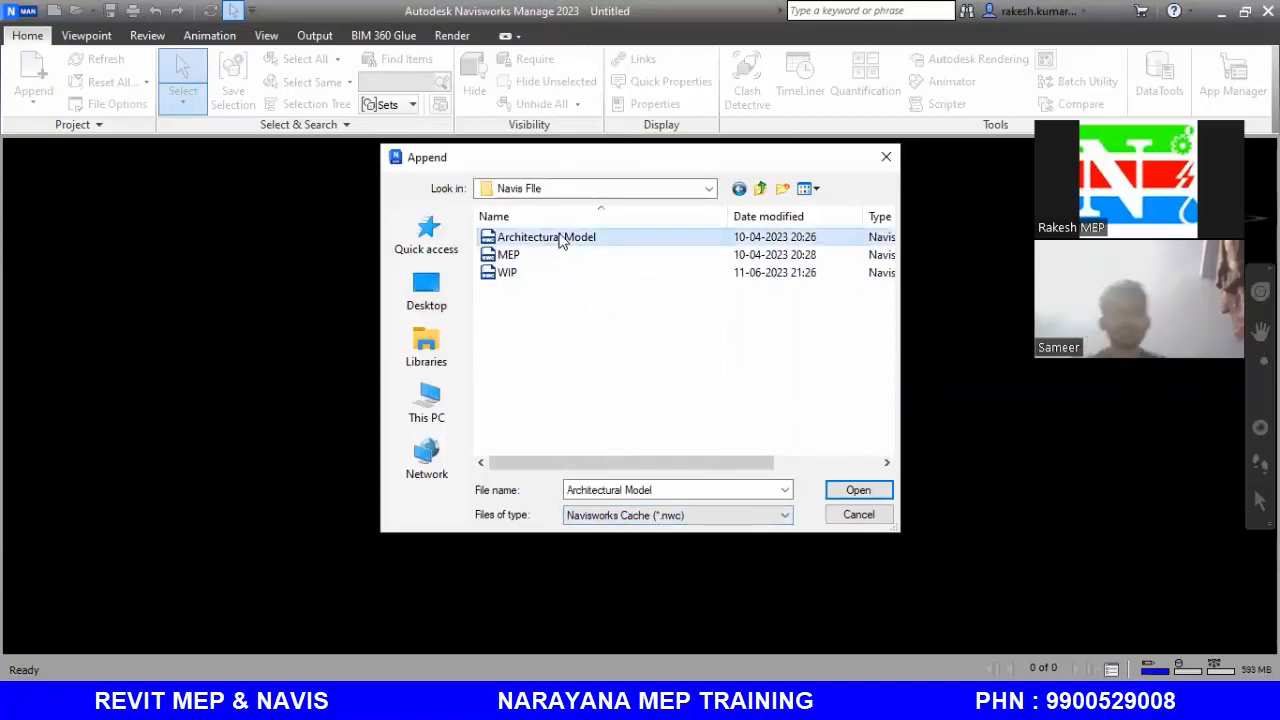
left_click(510, 258, "ctrl")
left_click(860, 490)
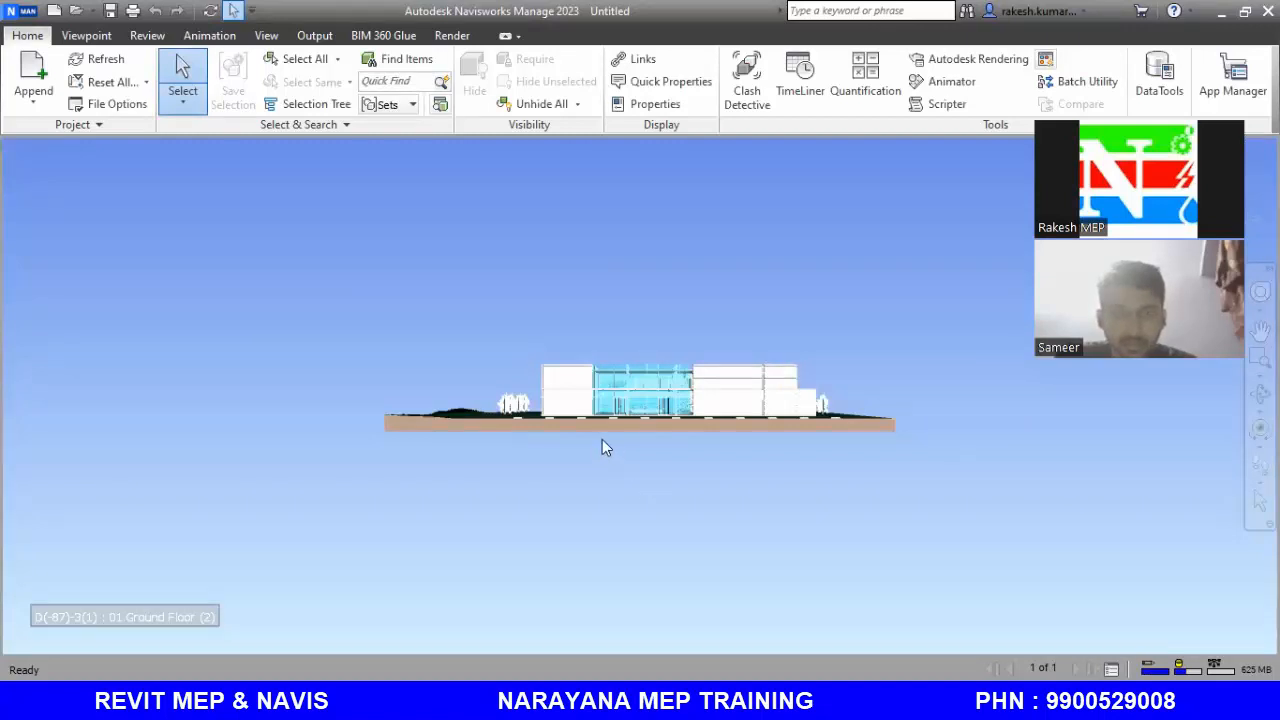
Hide the large slab covering the central open office of the building to expose the interior
middle_click_drag(609, 458, 563, 552, "shift")
scroll(563, 552, "up", 8)
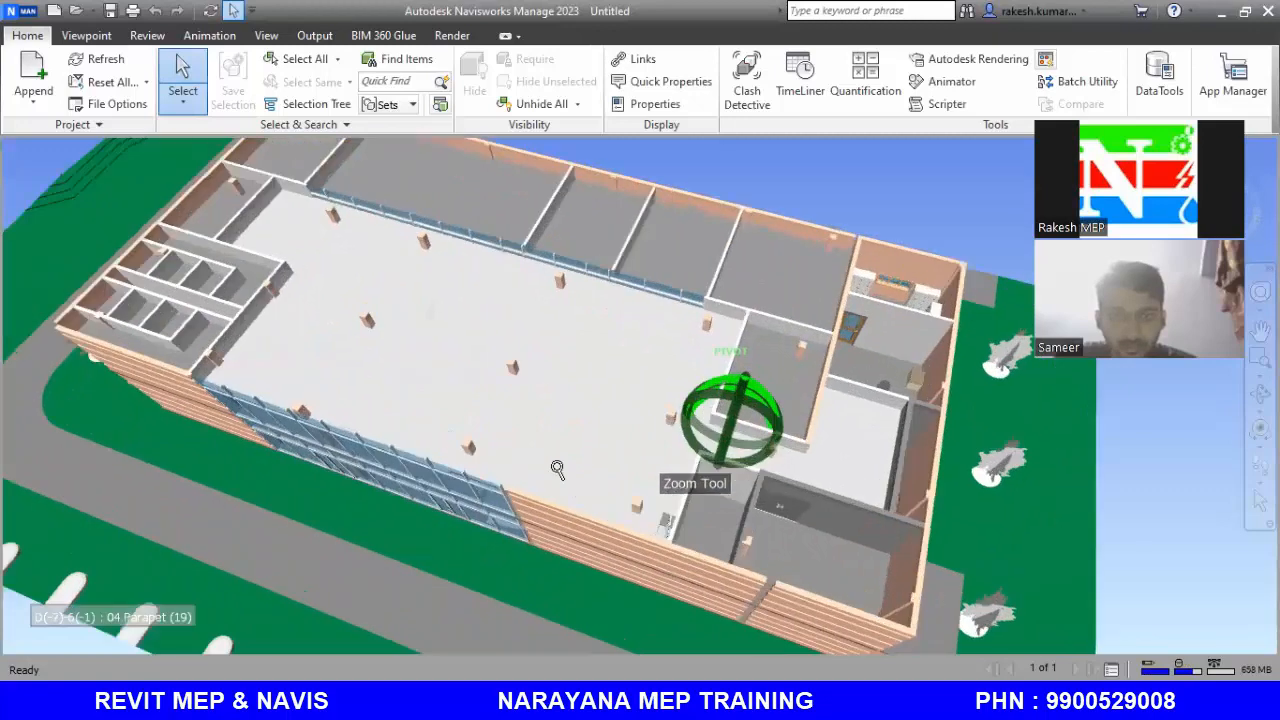
middle_click_drag(553, 466, 627, 434, "shift")
left_click(627, 434)
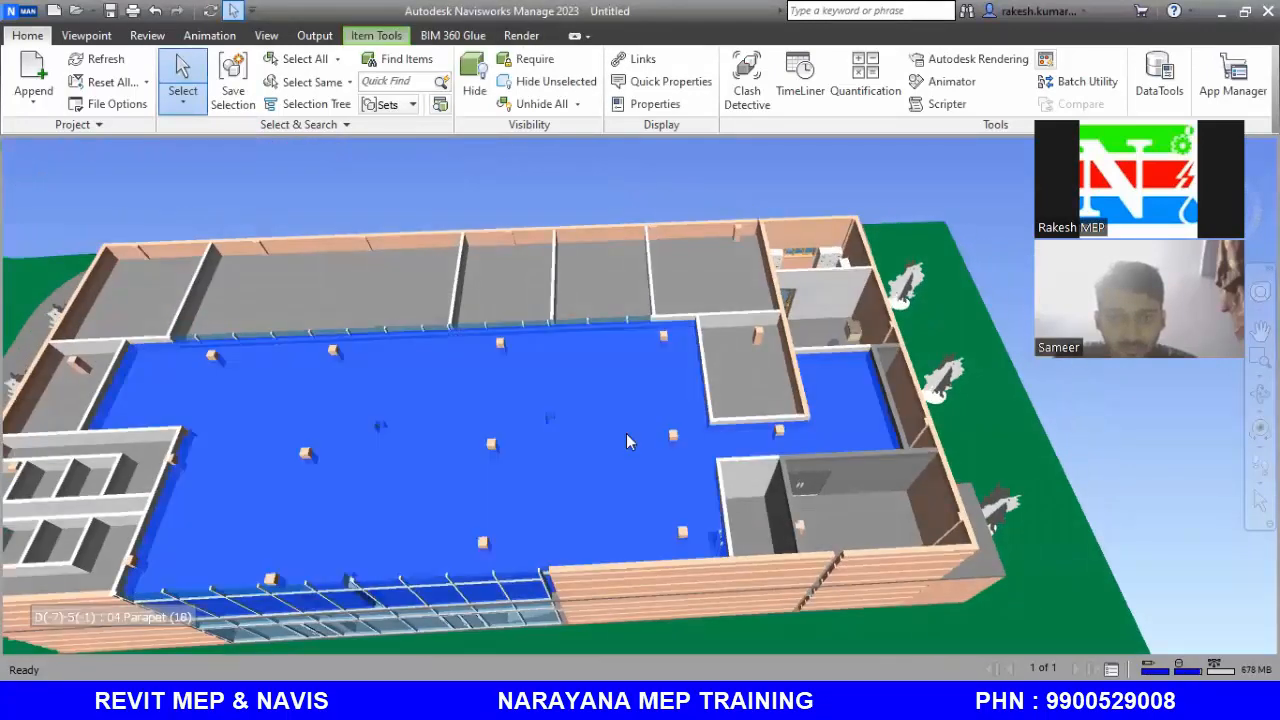
key("ctrl+h")
key("ctrl+h")
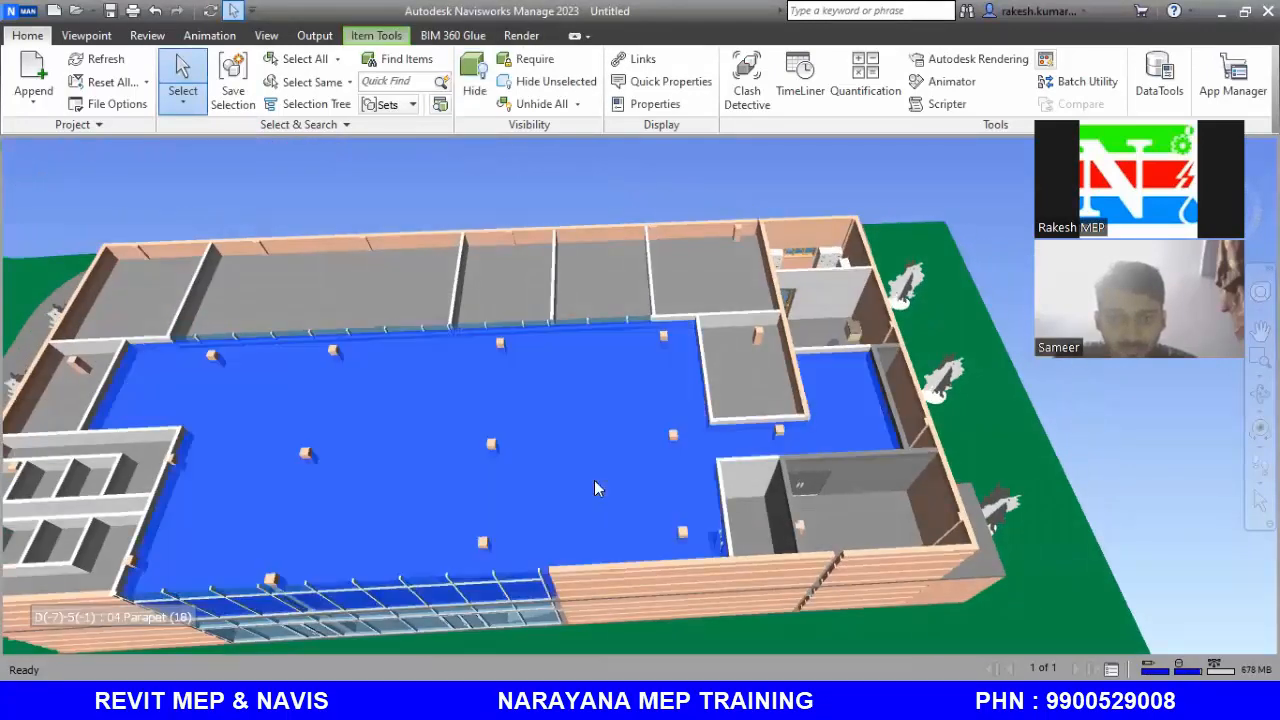
key("ctrl+h")
key("ctrl+h")
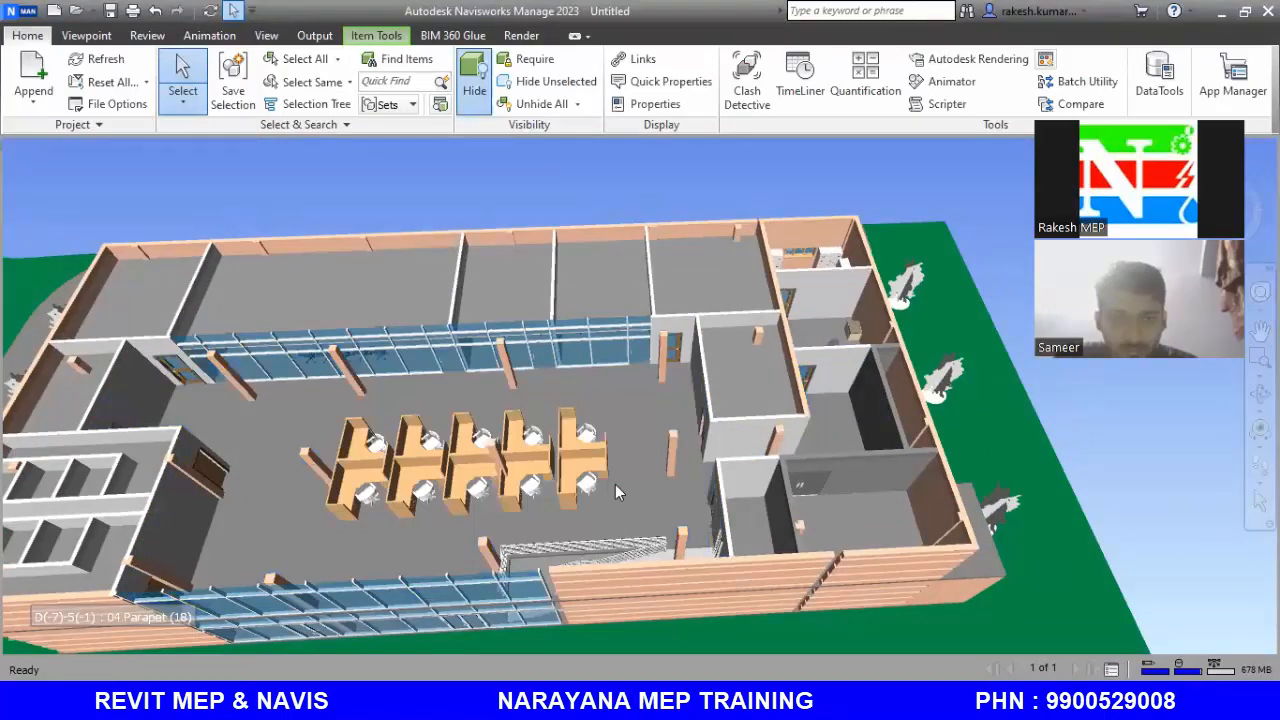
Hide the slab covering the long room behind the glazed partition beside the open office
middle_click_drag(617, 490, 755, 455, "shift")
middle_click_drag(380, 484, 375, 351, "shift")
left_click(375, 351)
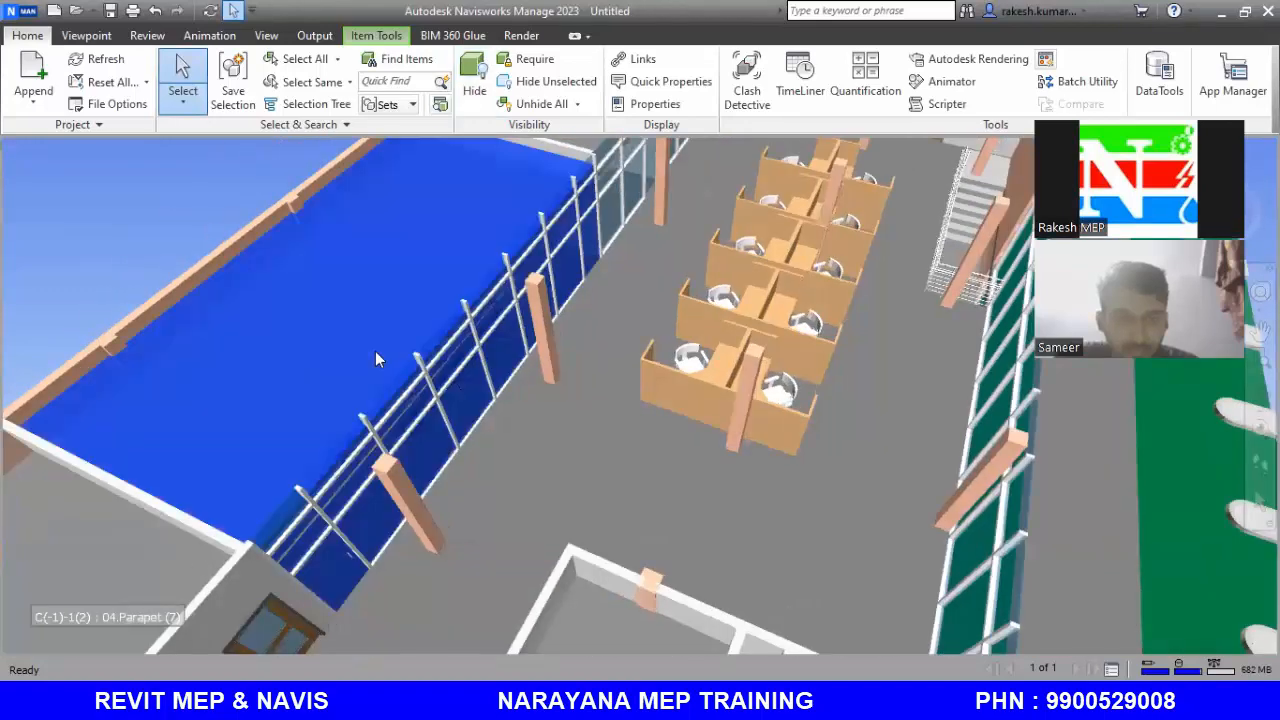
key("ctrl+h")
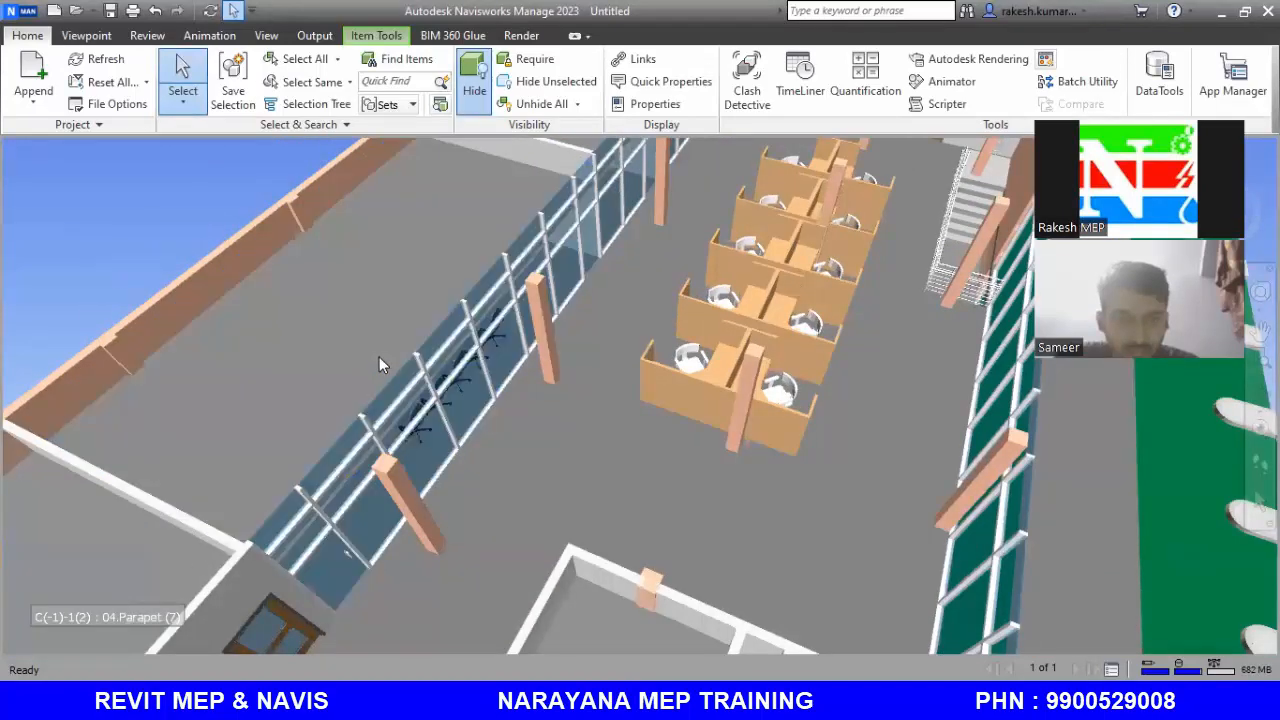
scroll(534, 457, "down", 2)
Append the MEP cache file from the Navis FIle folder to the architectural model
left_click(35, 105)
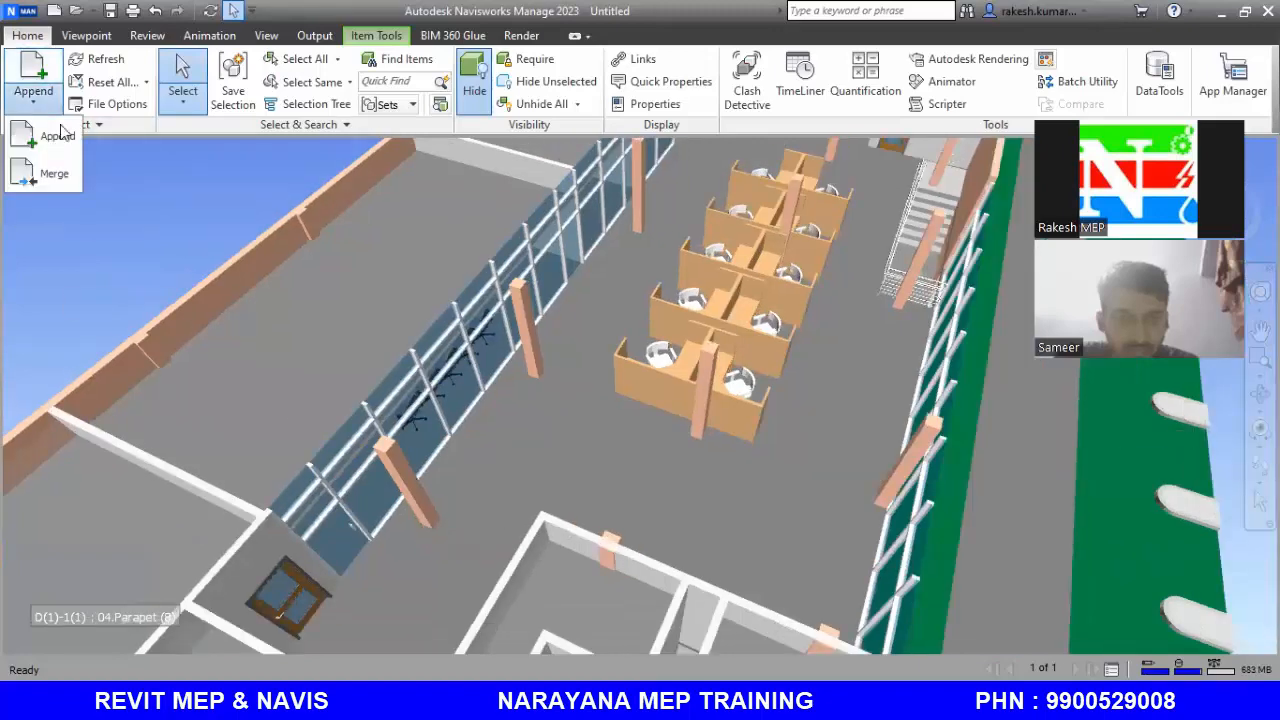
left_click(60, 140)
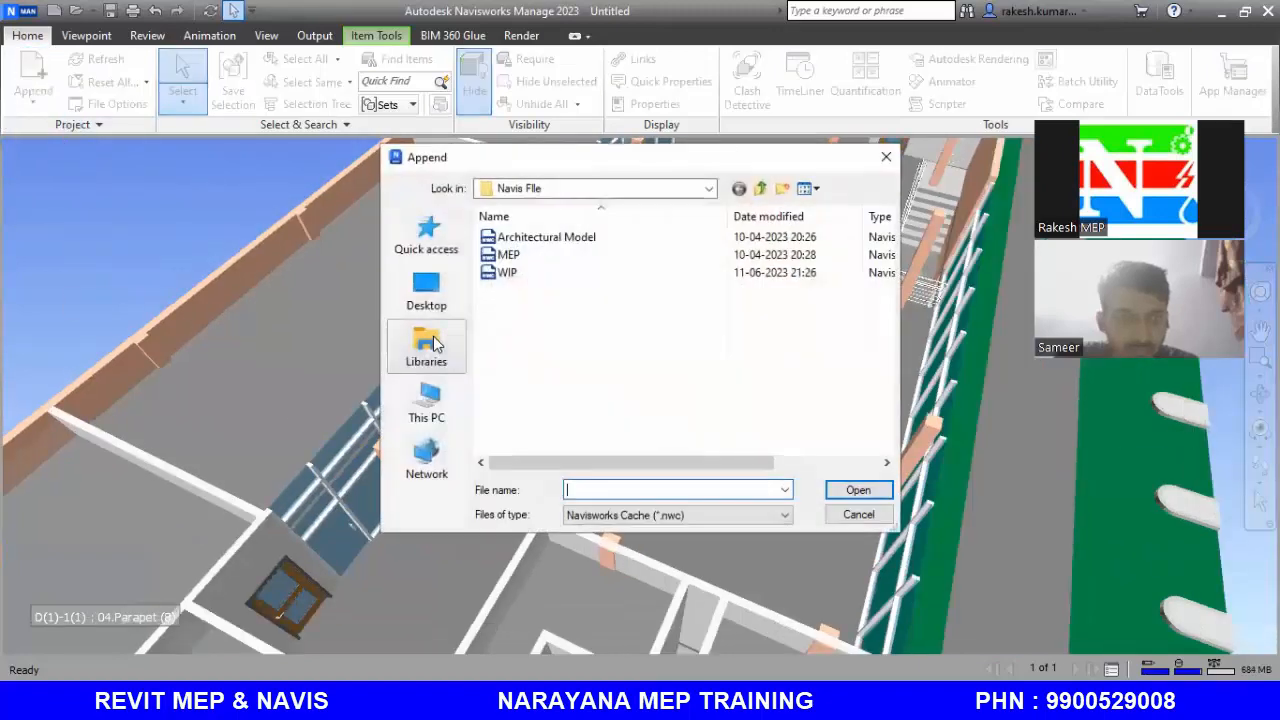
left_click(512, 256)
left_click(845, 490)
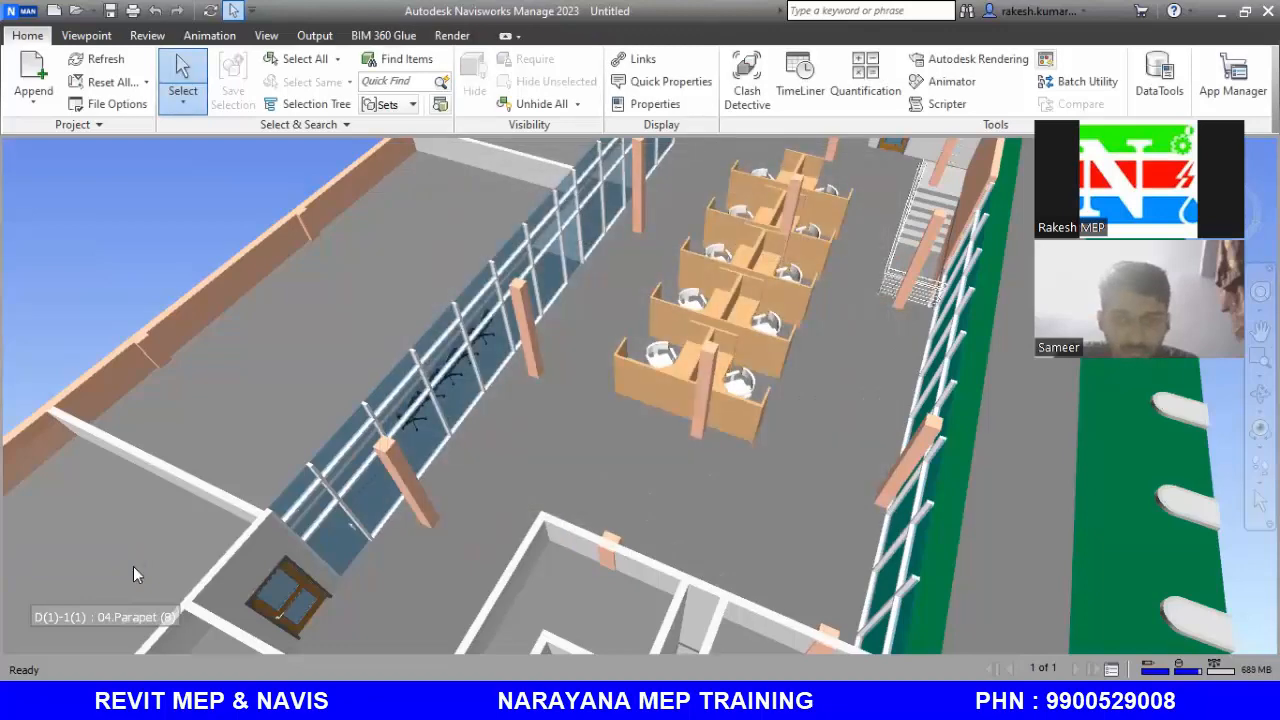
Enable sectioning on the combined model and move the section plane to the roadside along the building's glazed long facade
scroll(489, 475, "down", 5)
scroll(489, 475, "down", 5)
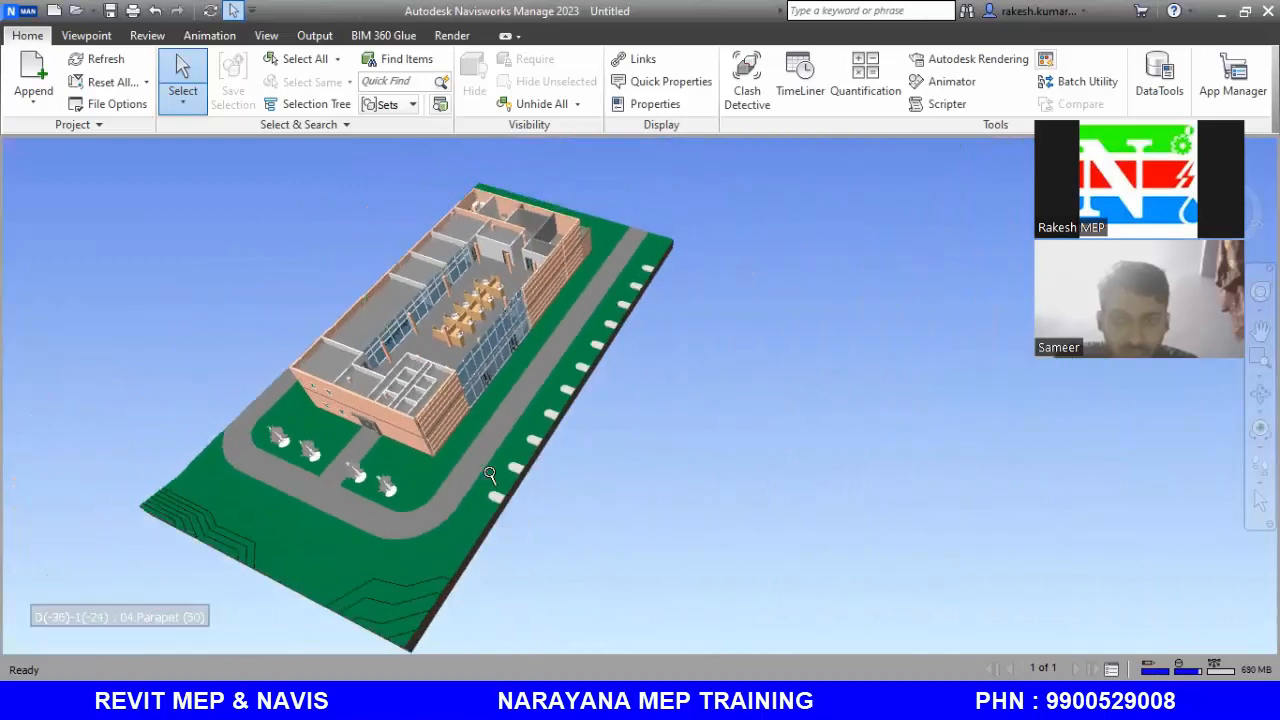
scroll(357, 450, "up", 6)
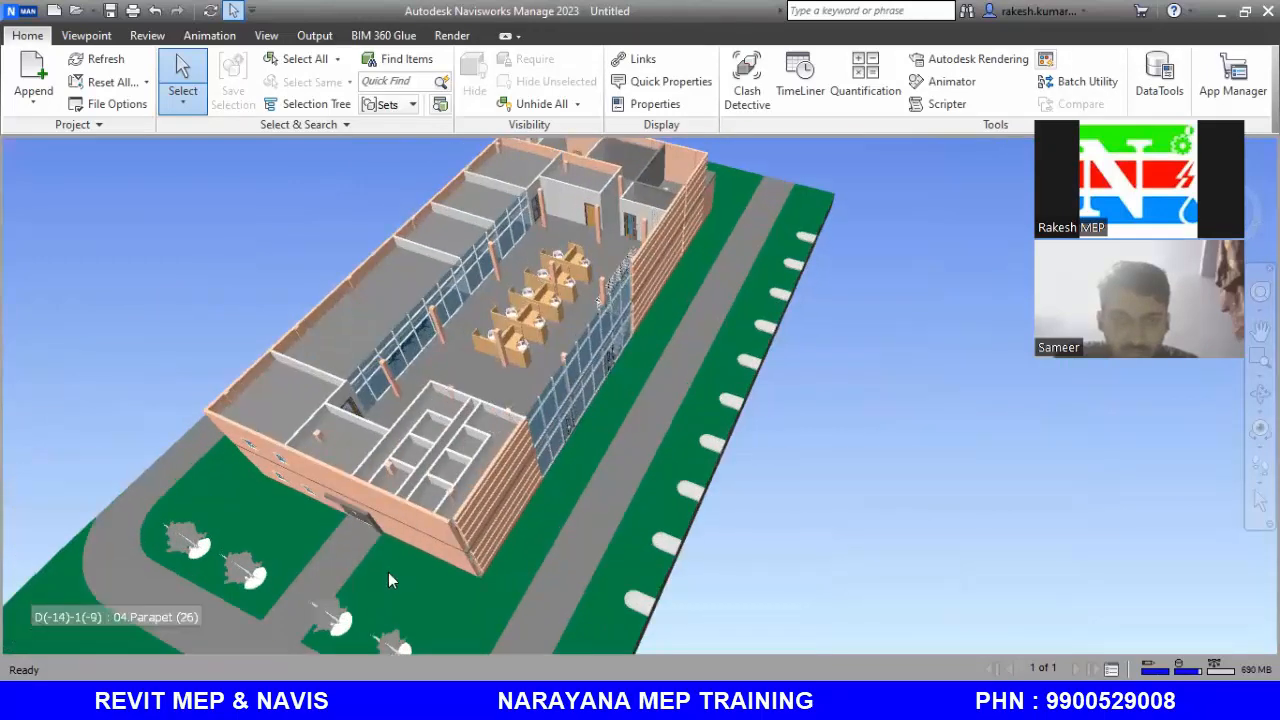
scroll(388, 572, "up", 6)
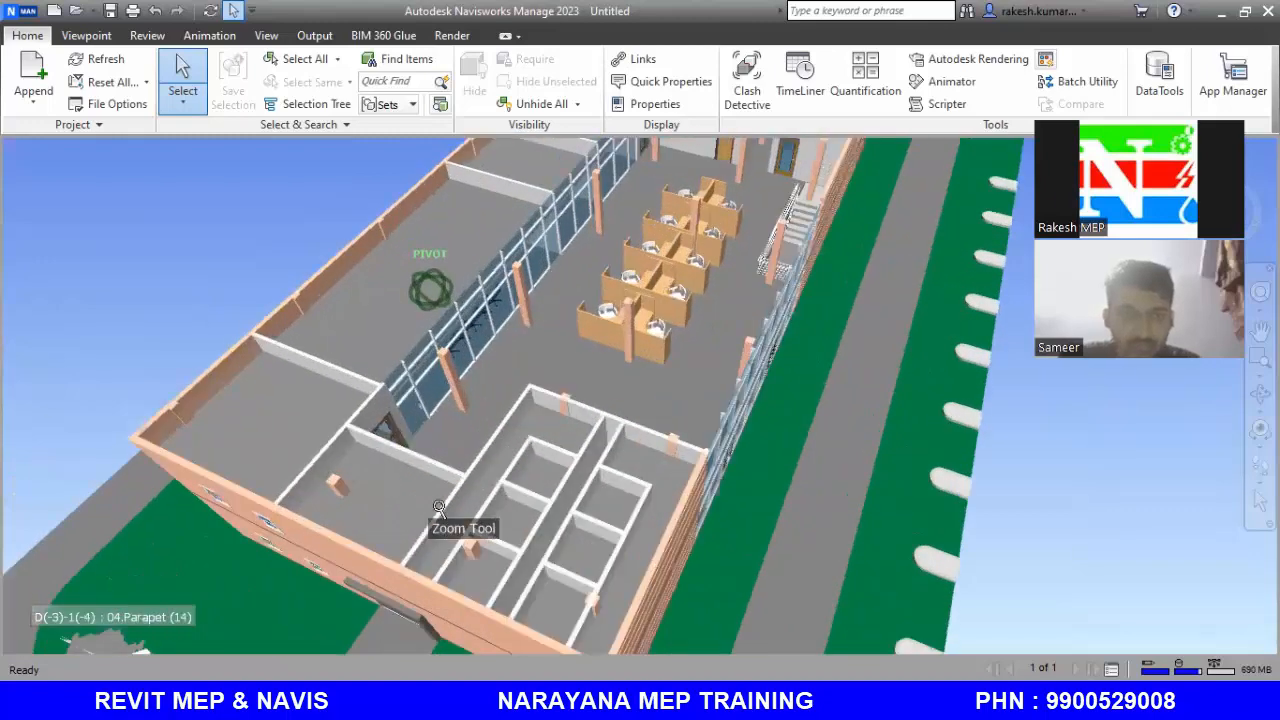
middle_click_drag(420, 542, 500, 486, "shift")
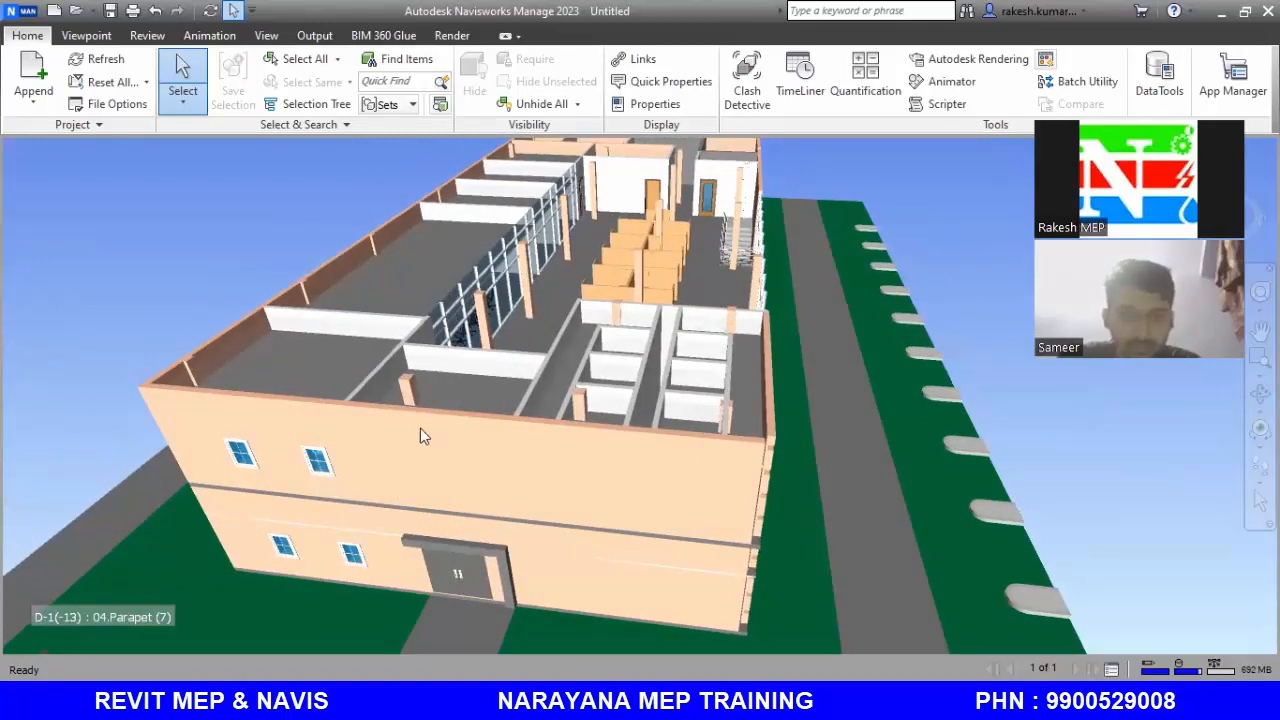
scroll(420, 433, "down", 5)
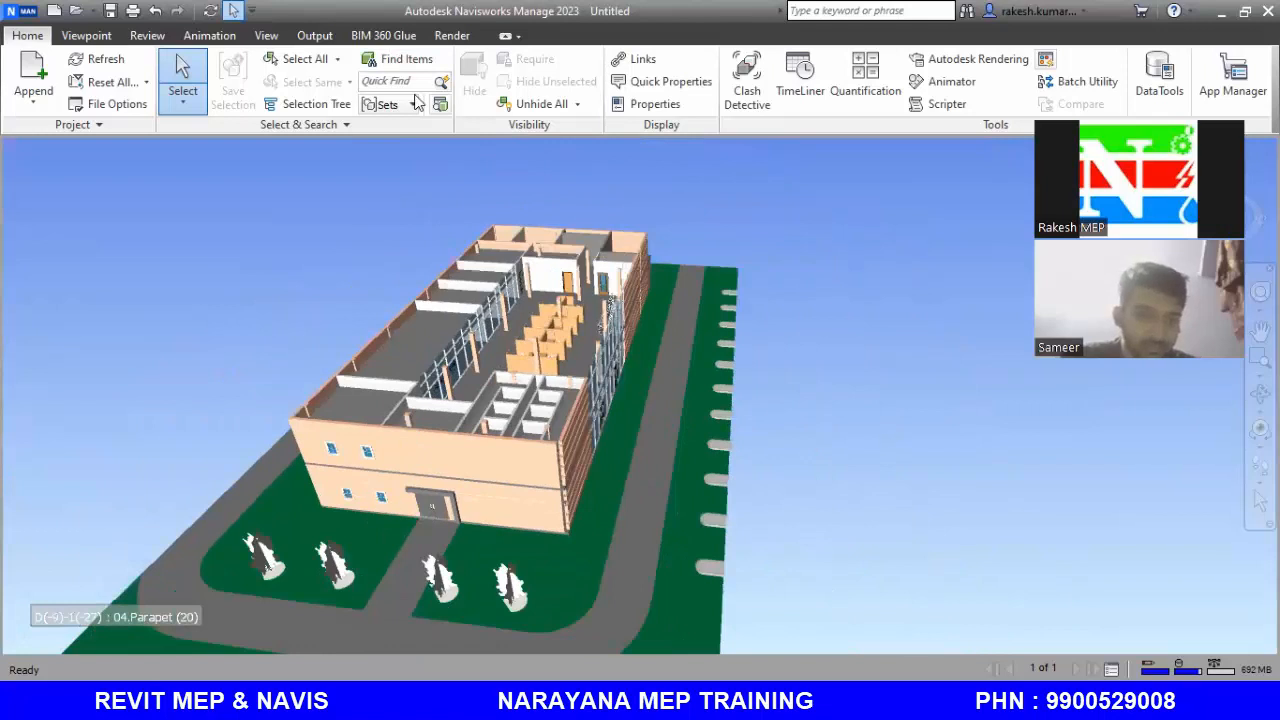
left_click(97, 37)
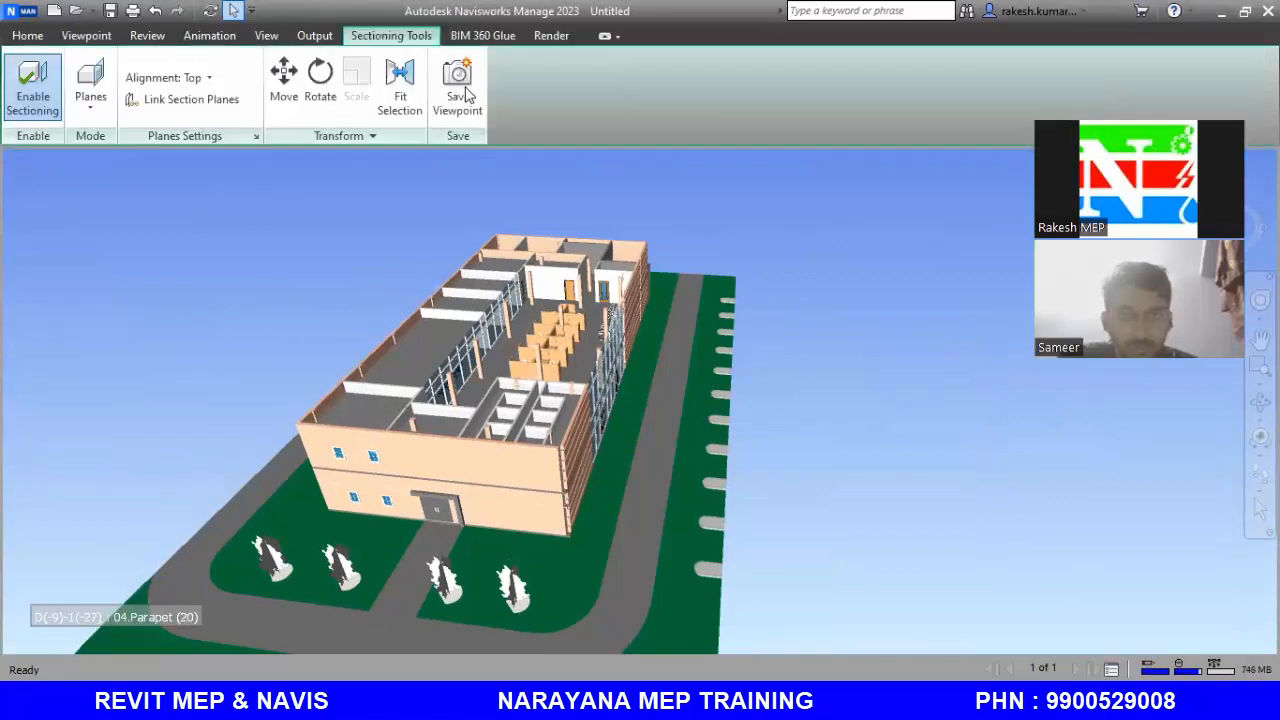
left_click(283, 80)
left_click_drag(614, 397, 674, 400)
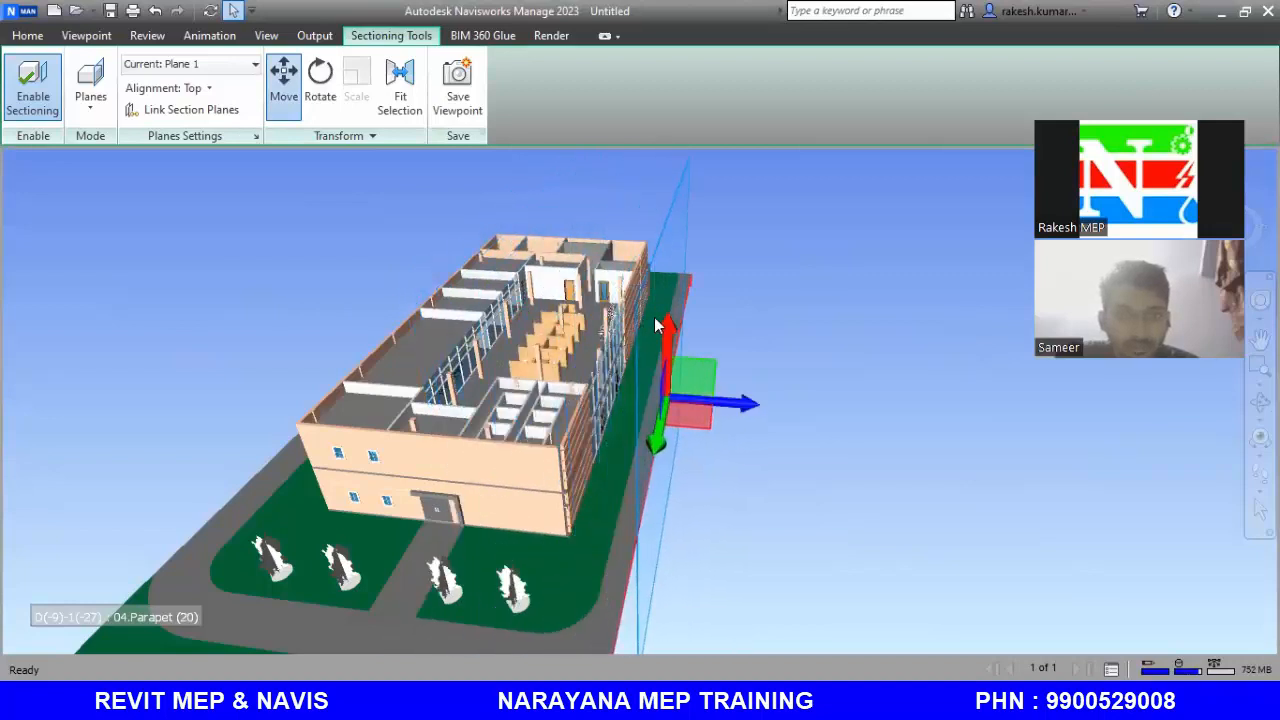
left_click_drag(668, 325, 668, 356)
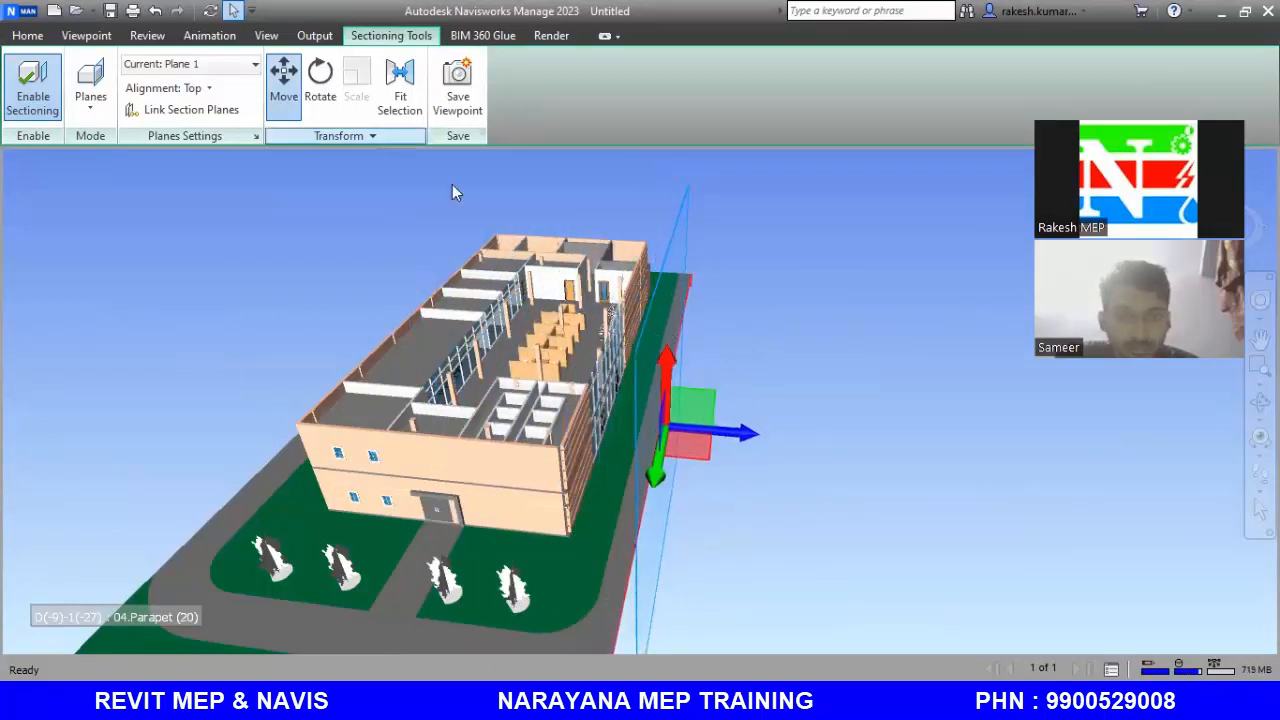
Move the section plane into the building so it cuts lengthwise through the washrooms and the staircase
left_click(90, 100)
left_click(109, 145)
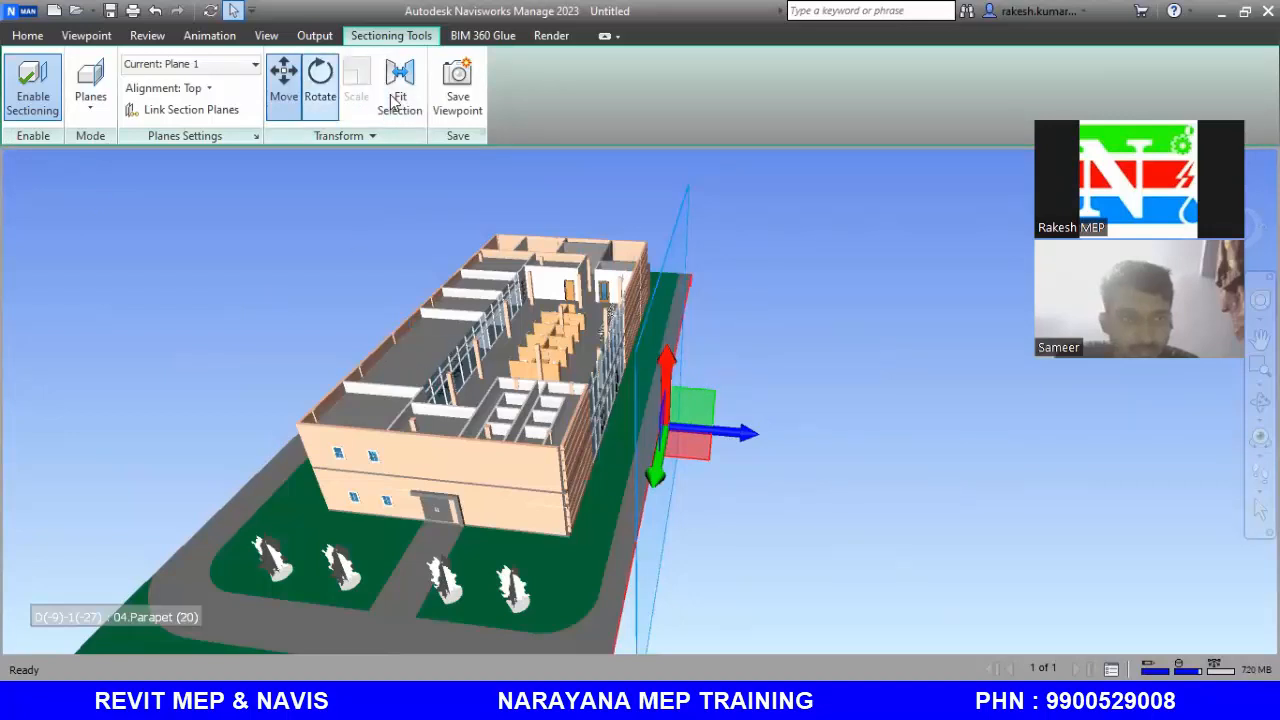
left_click(278, 88)
left_click_drag(678, 402, 624, 451)
Examine the sectioned ground and first floors, selecting a vertical pipe drop in the ceiling space above the reception desk
middle_click_drag(756, 423, 781, 481, "shift")
scroll(956, 486, "up", 1)
scroll(956, 486, "up", 5)
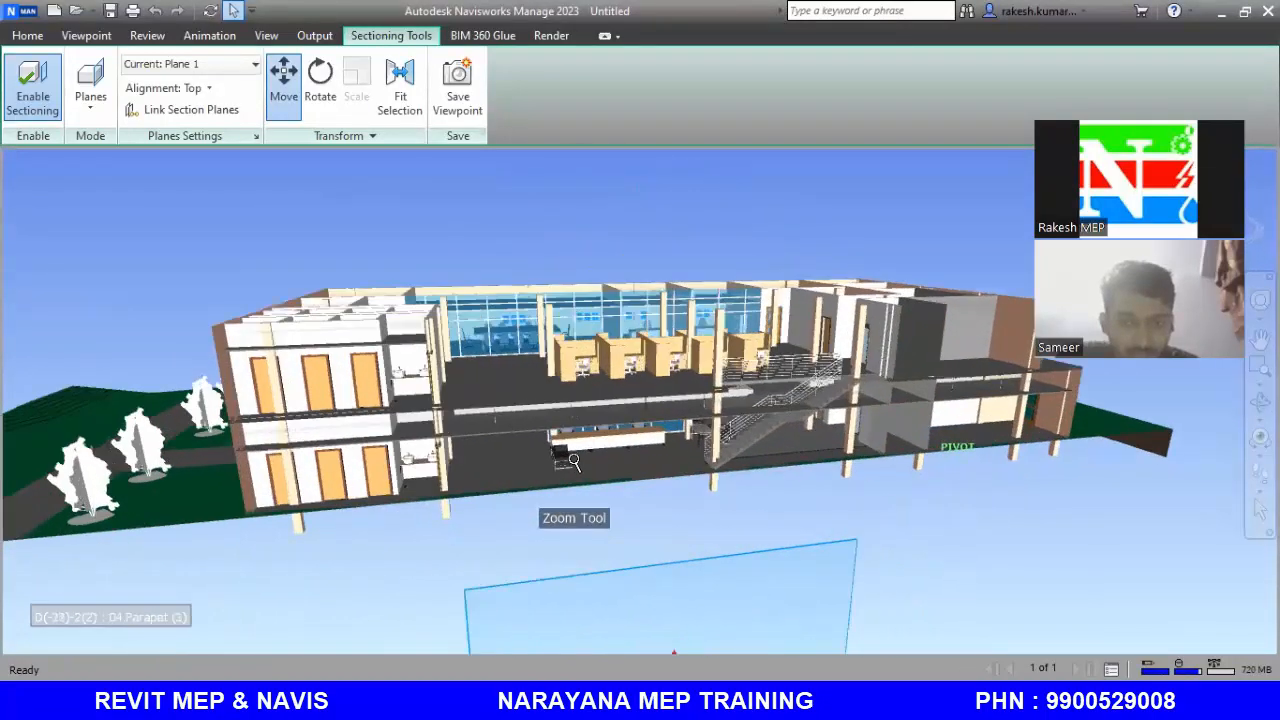
middle_click_drag(554, 456, 400, 534, "shift")
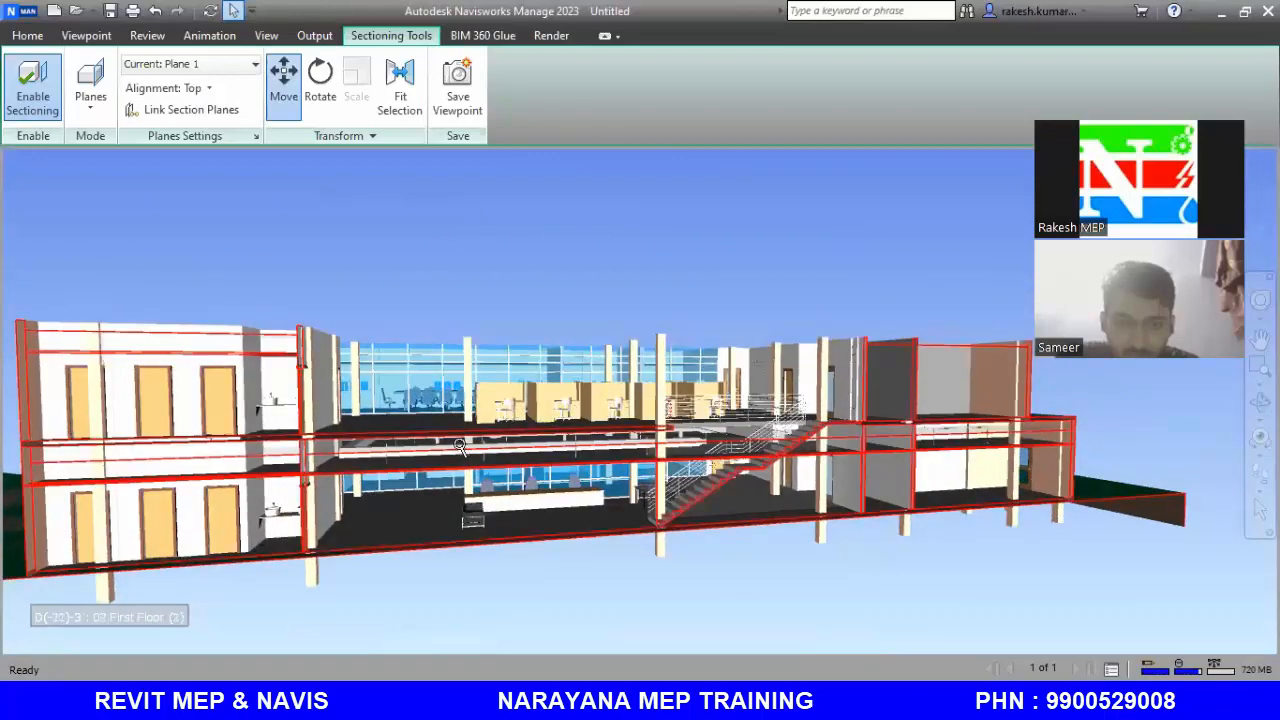
scroll(400, 534, "up", 4)
scroll(396, 537, "up", 3)
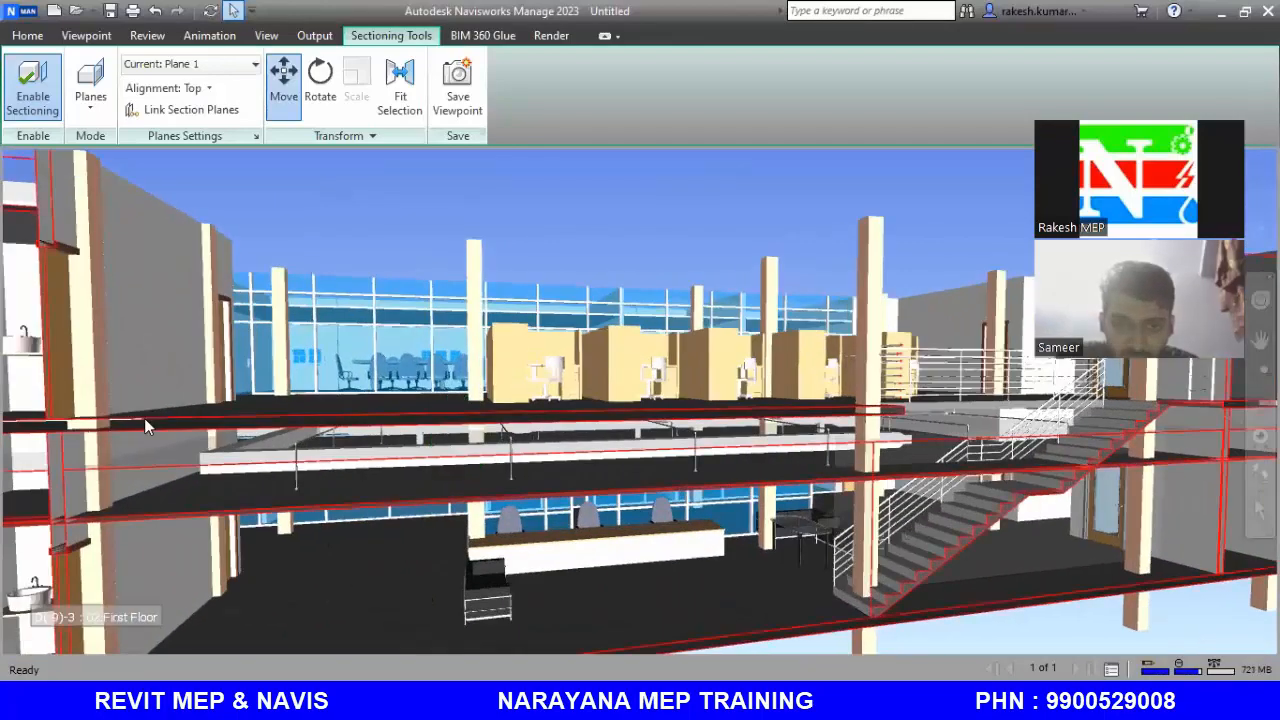
scroll(296, 480, "up", 4)
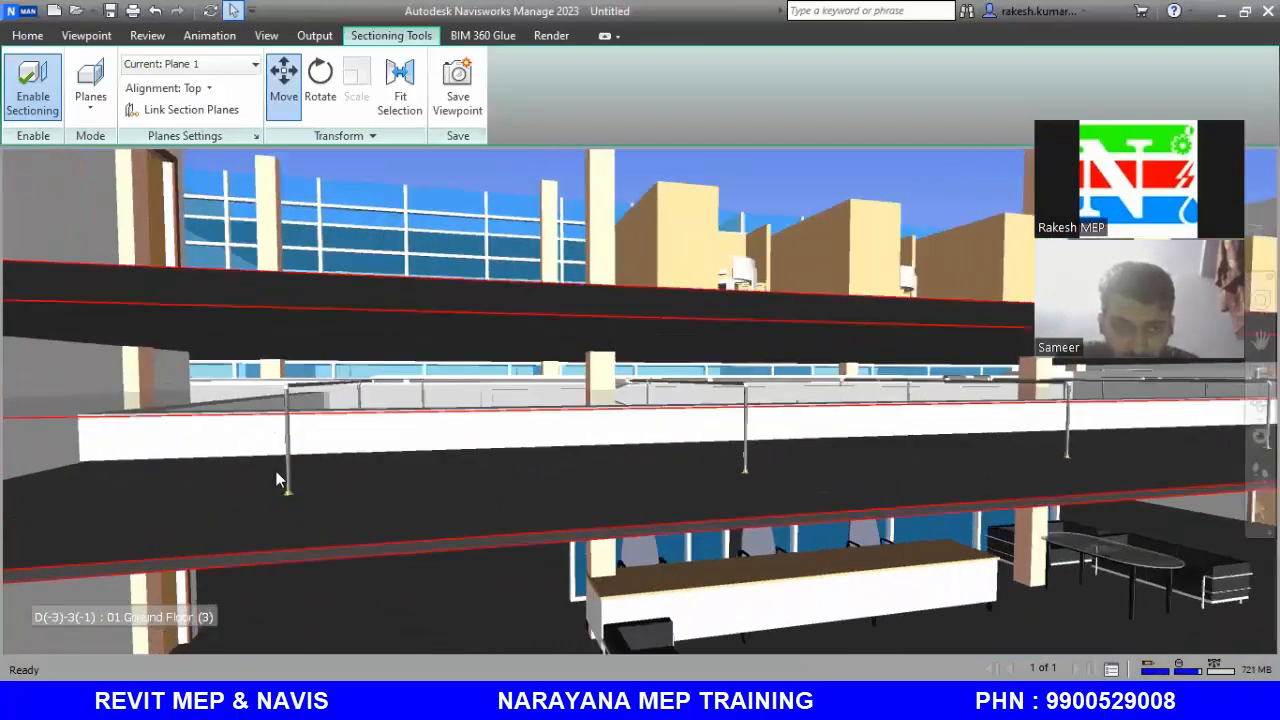
left_click(289, 460)
scroll(420, 412, "down", 6)
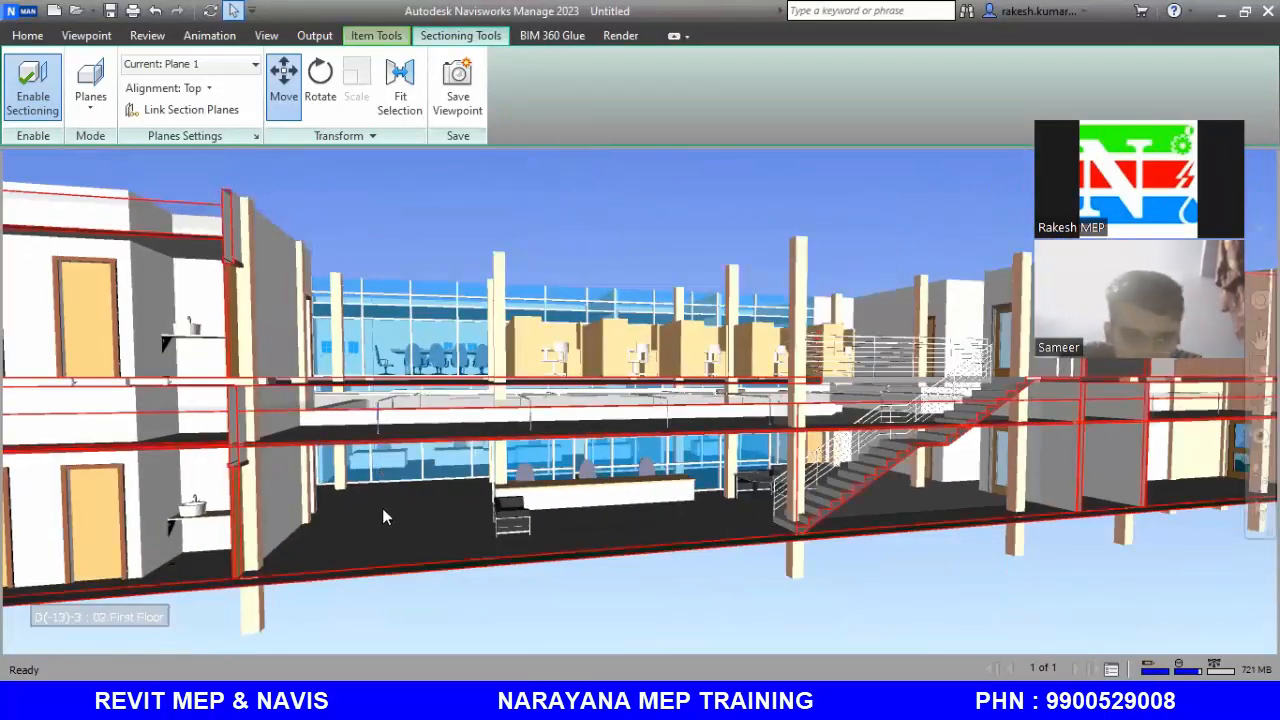
middle_click_drag(382, 517, 737, 537, "shift")
scroll(603, 514, "down", 3)
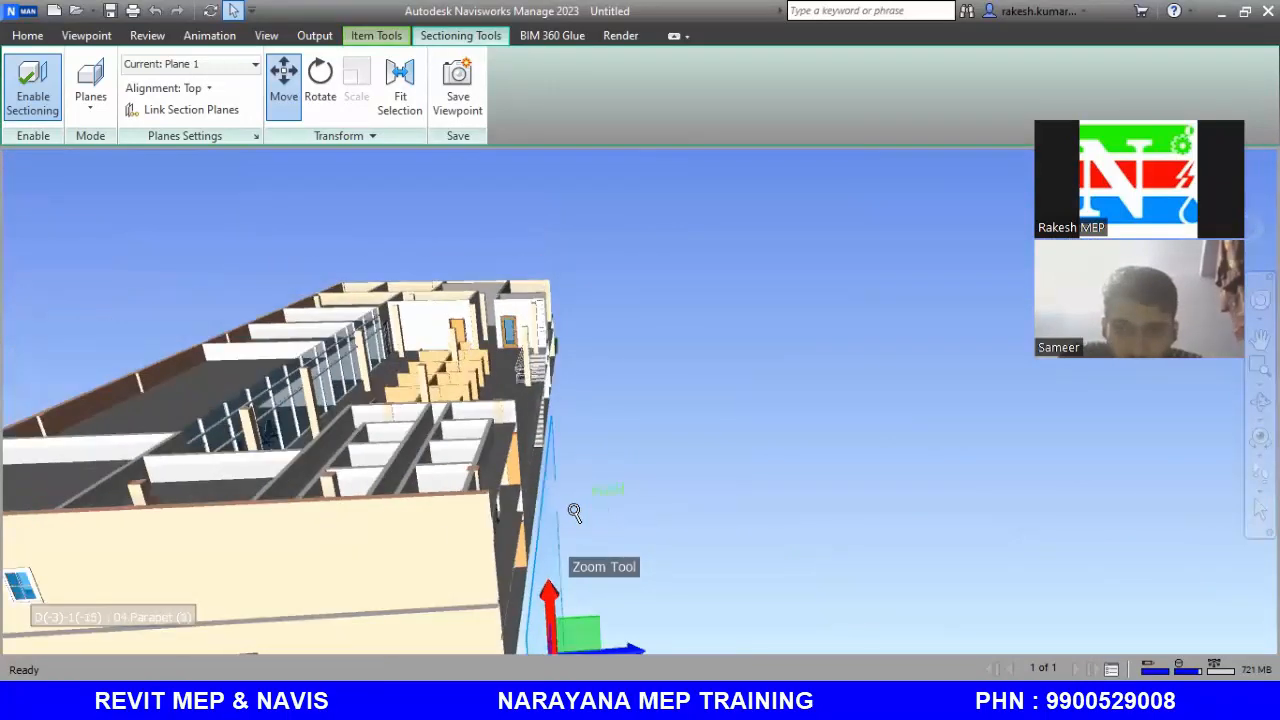
scroll(340, 475, "up", 3)
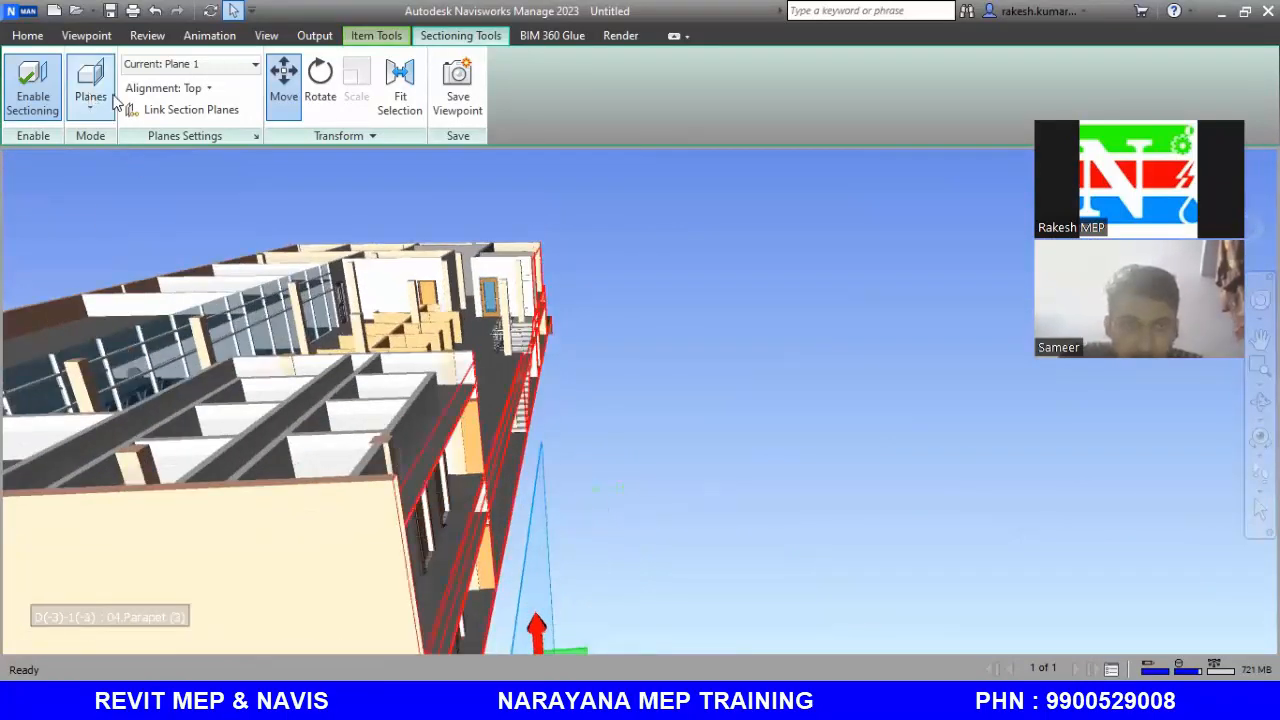
left_click(30, 36)
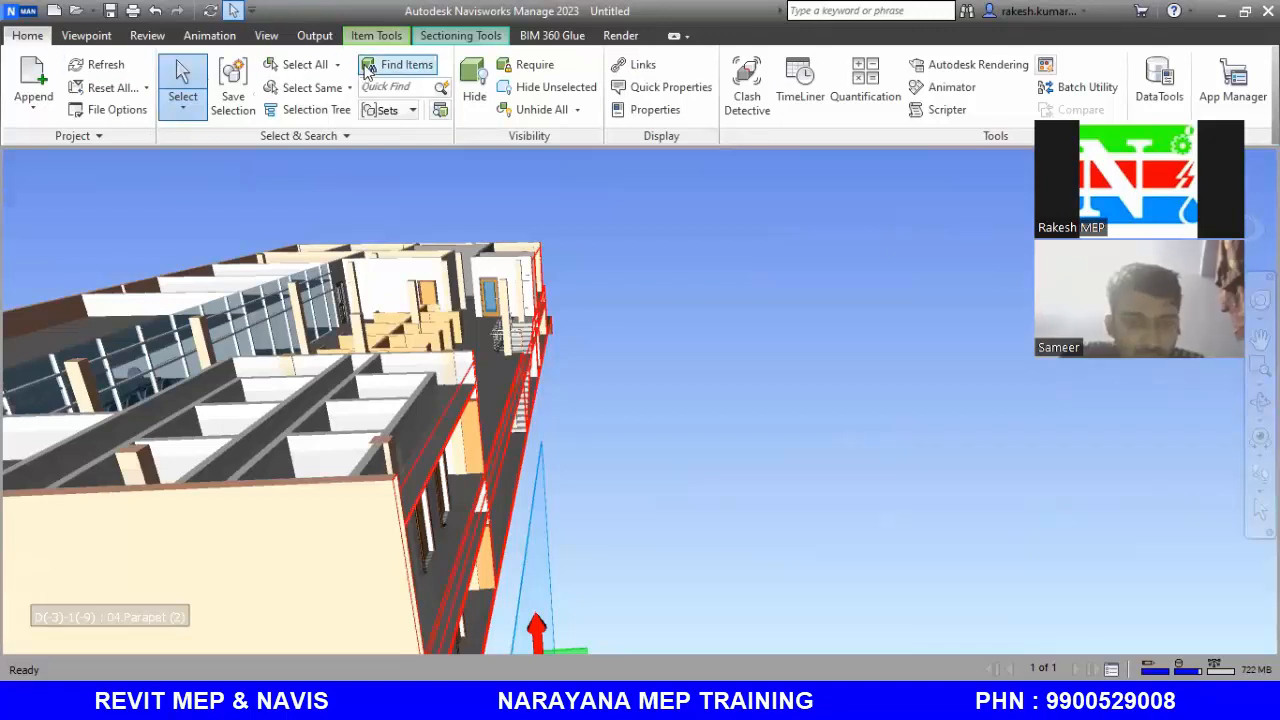
left_click(100, 38)
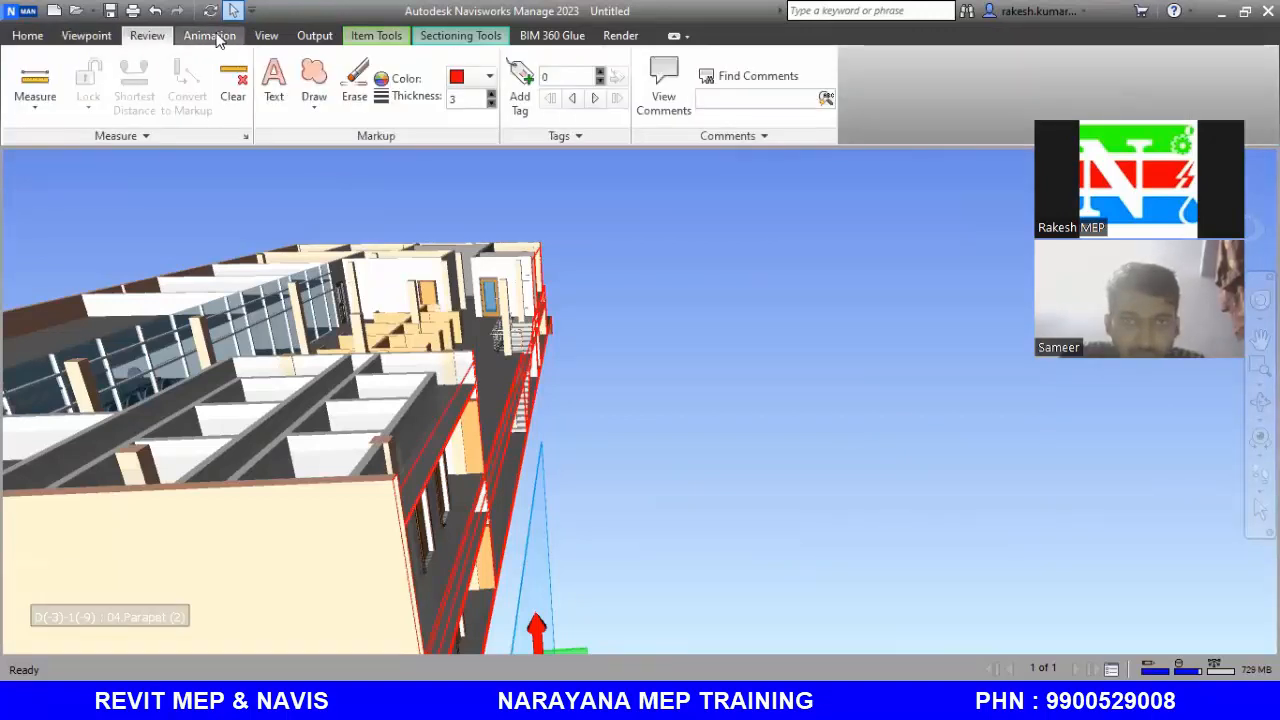
left_click(224, 40)
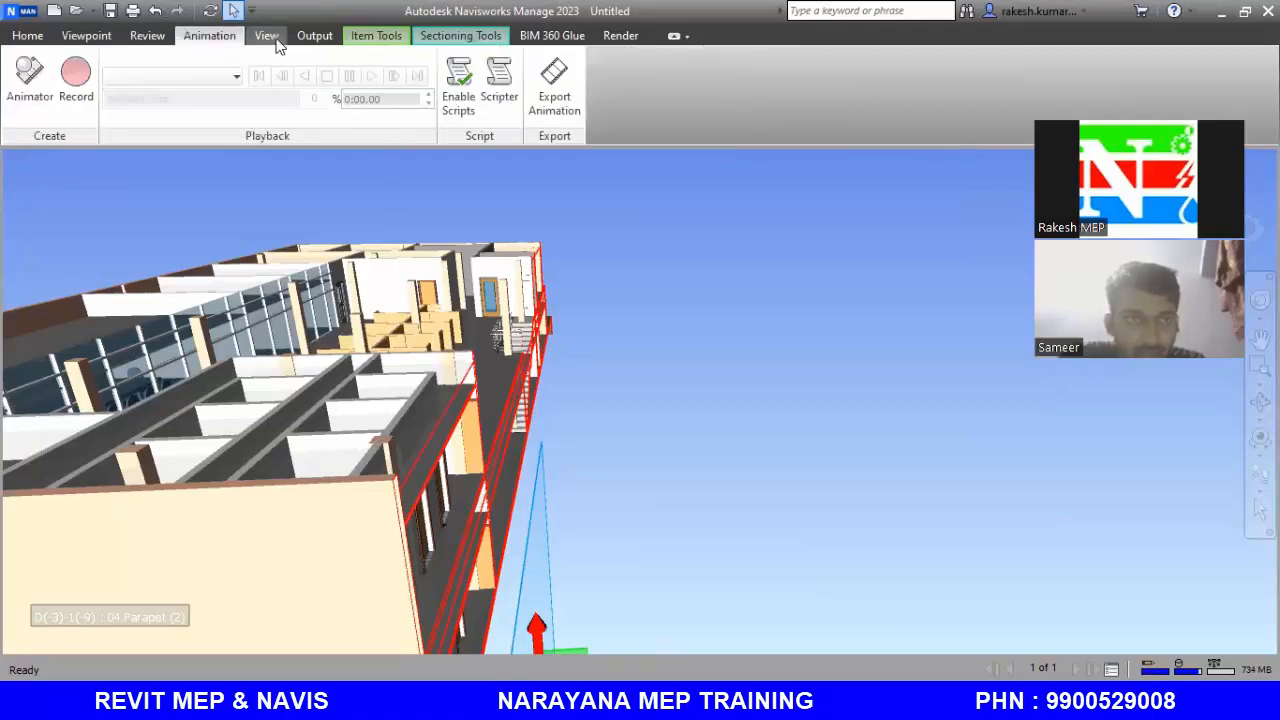
left_click(267, 37)
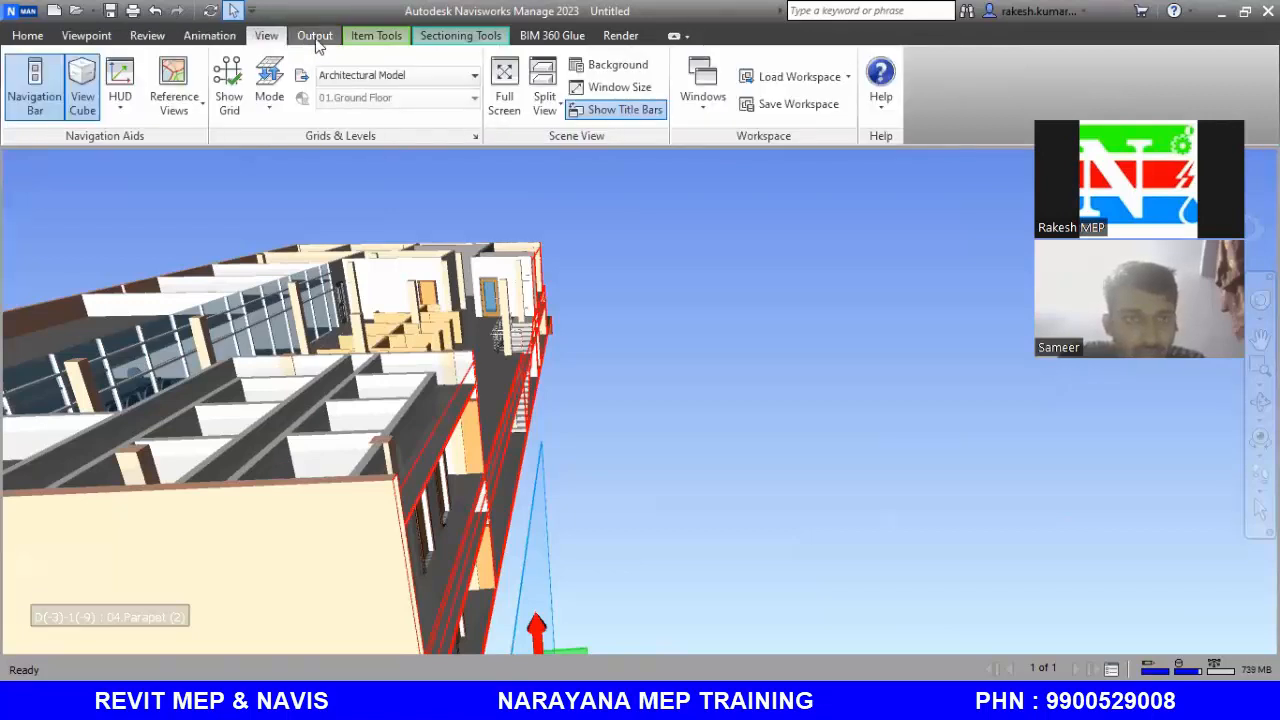
left_click(317, 37)
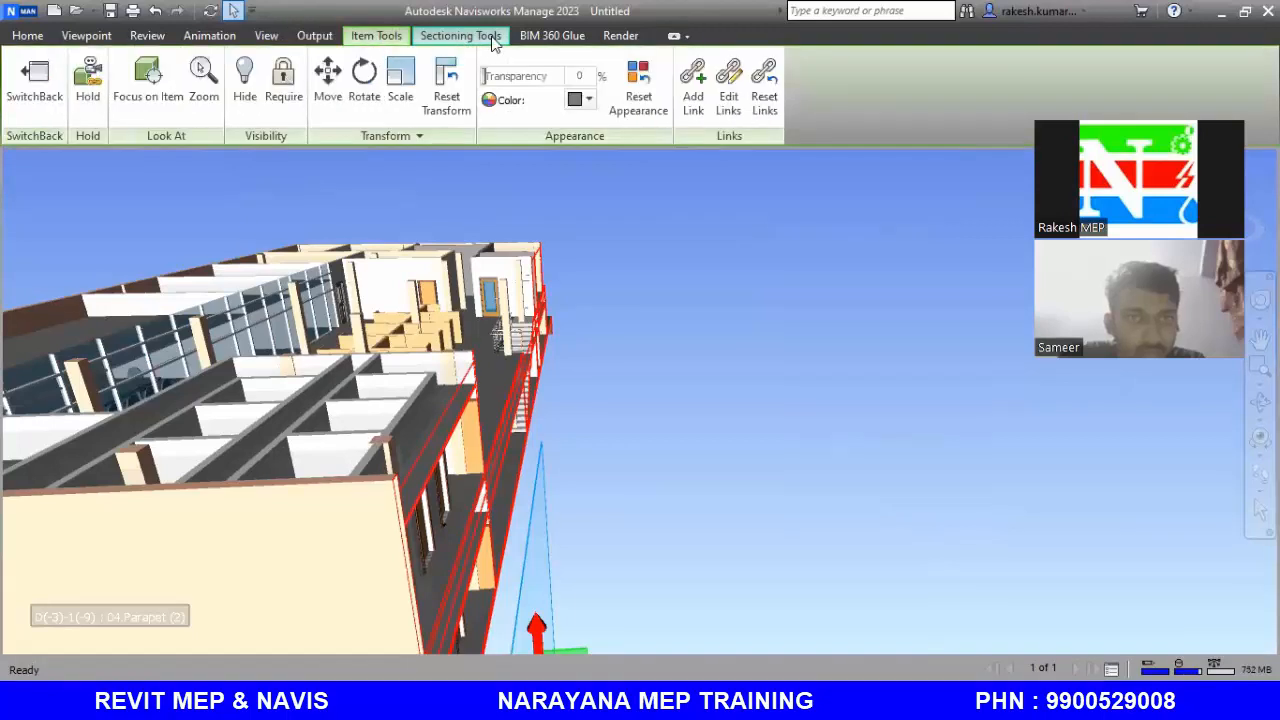
left_click(27, 36)
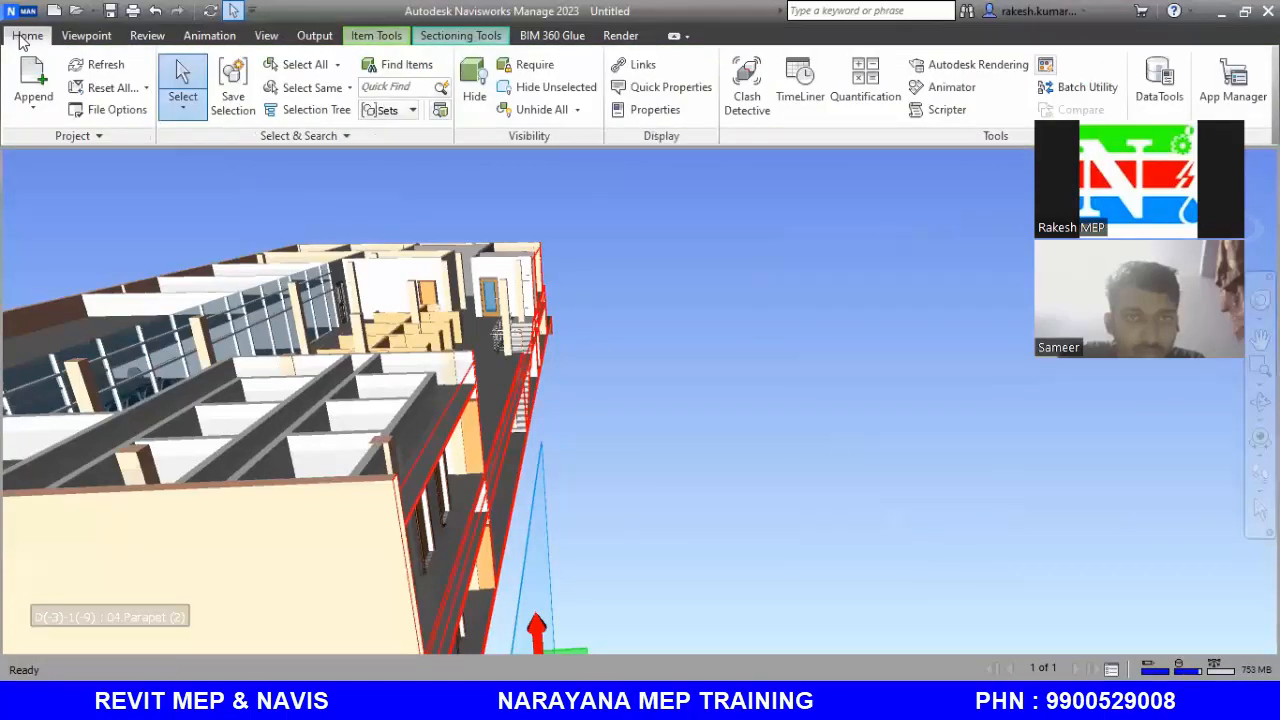
Add a clash test in Clash Detective between Architectural Model.nwc and the first MEP.nwc, and run it
left_click(742, 100)
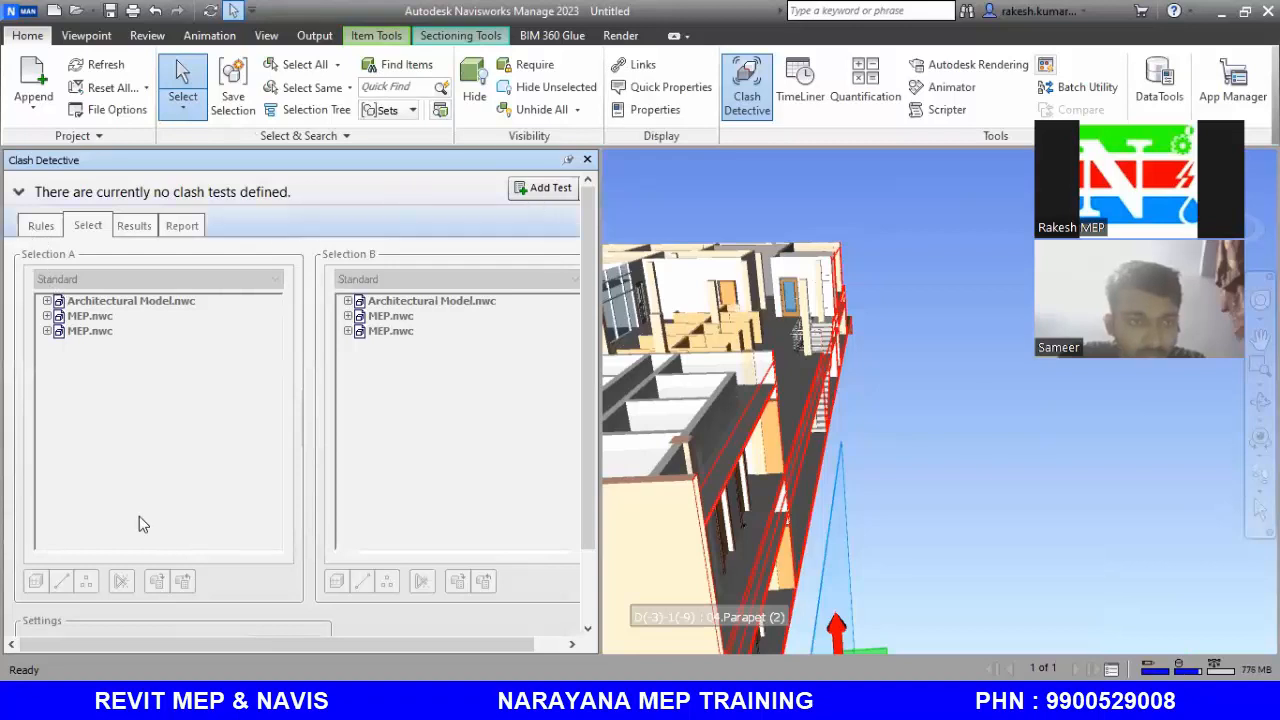
left_click(112, 496)
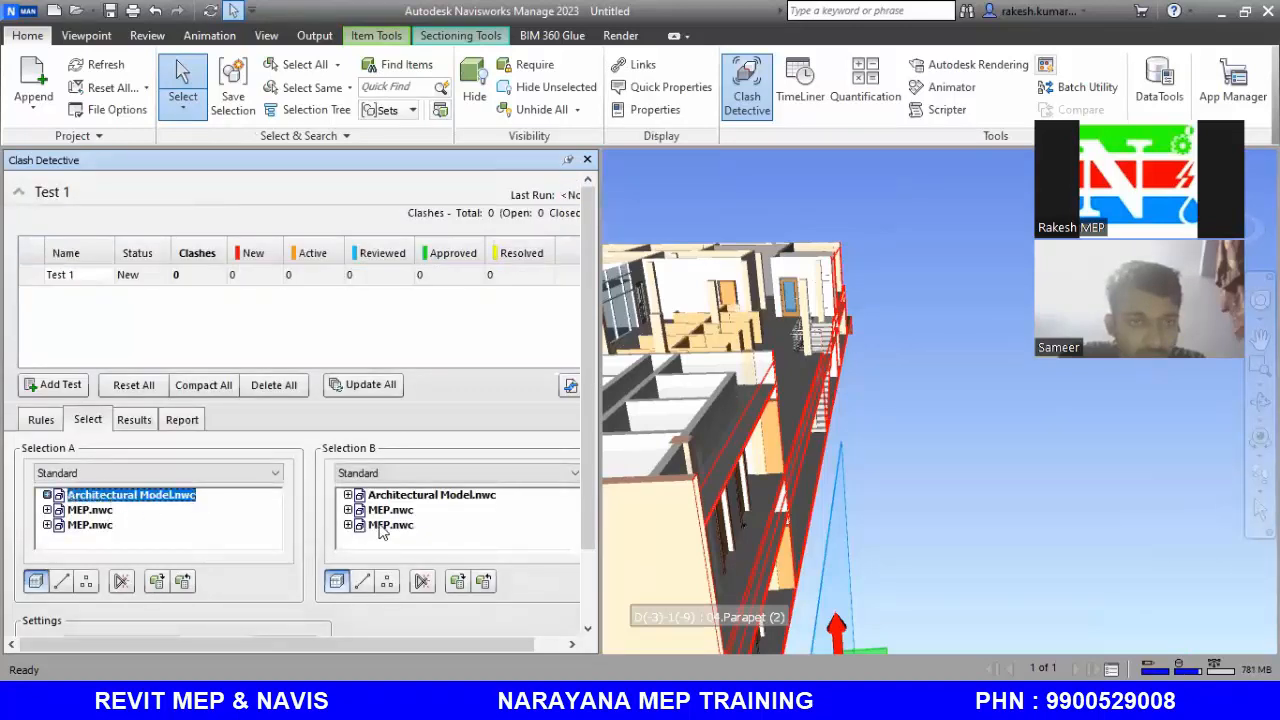
scroll(536, 560, "down", 3)
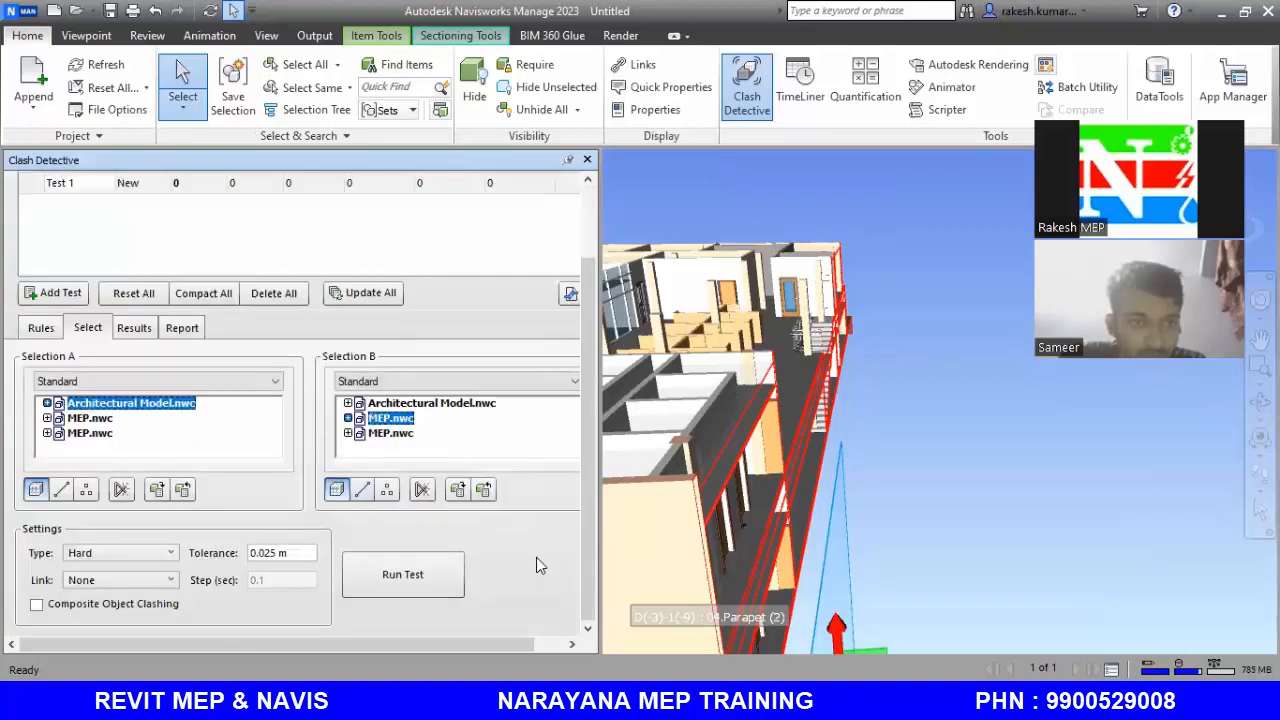
left_click(429, 583)
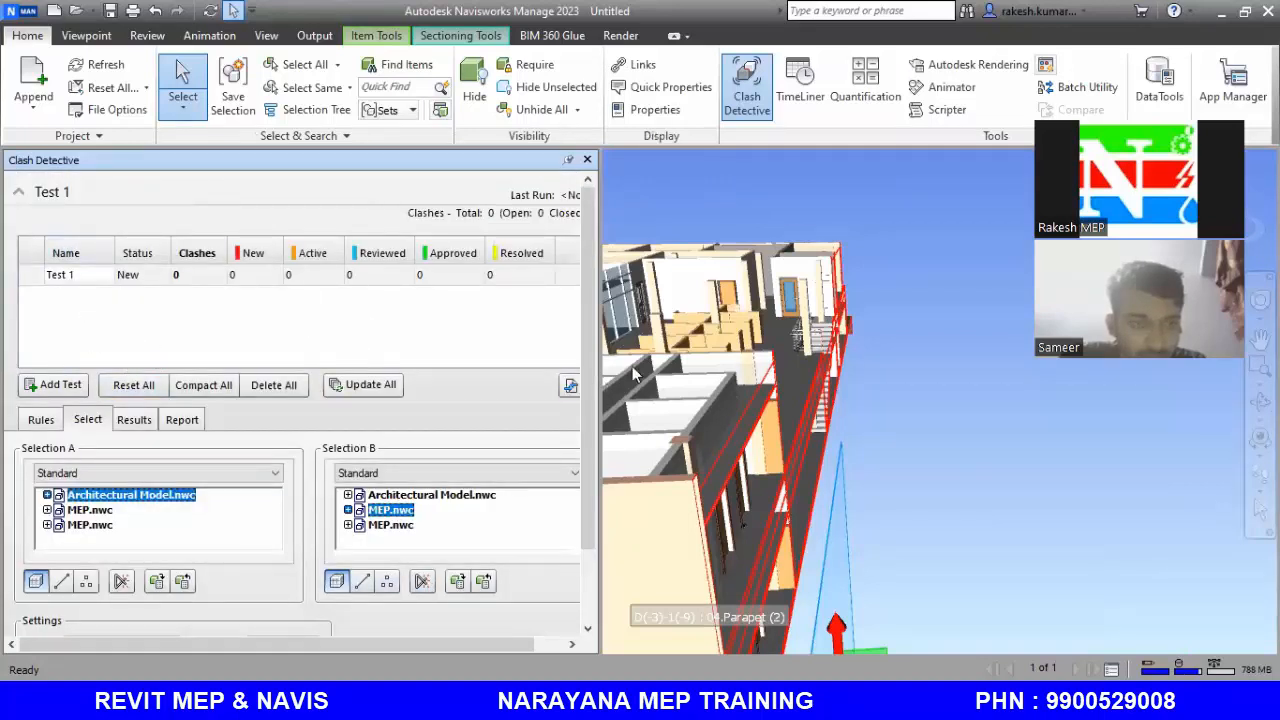
scroll(583, 482, "down", 3)
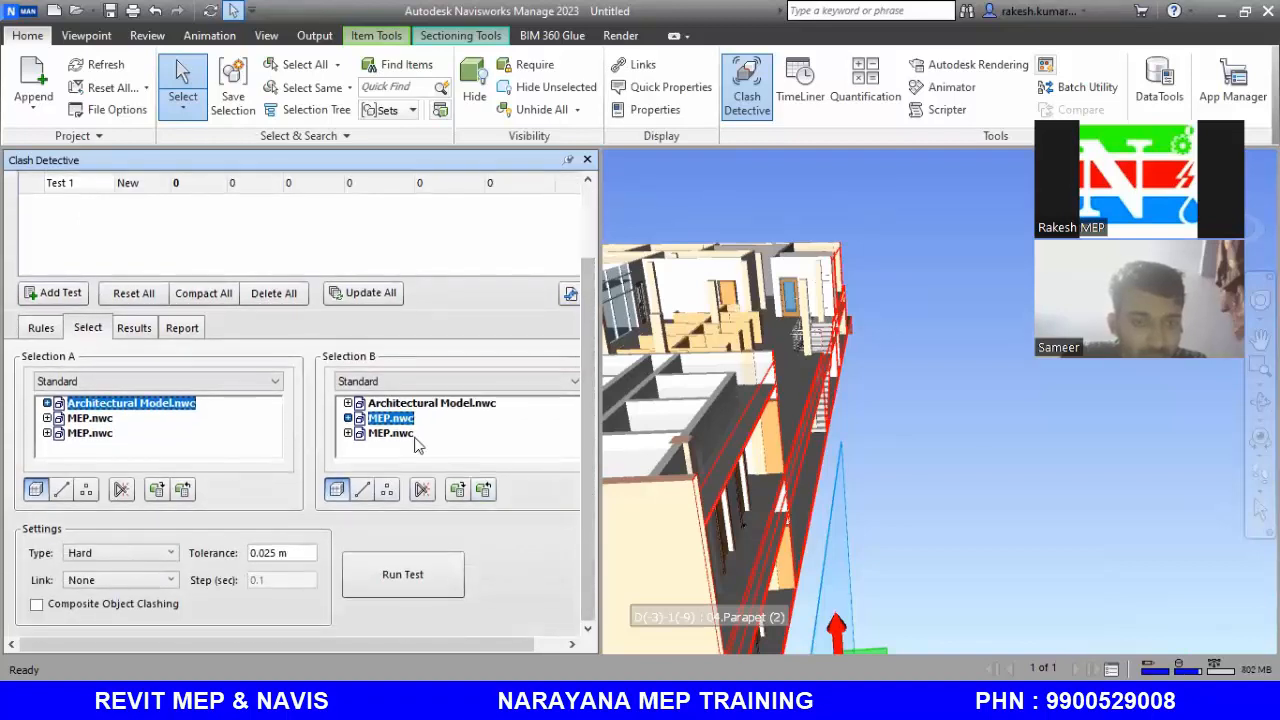
left_click(400, 577)
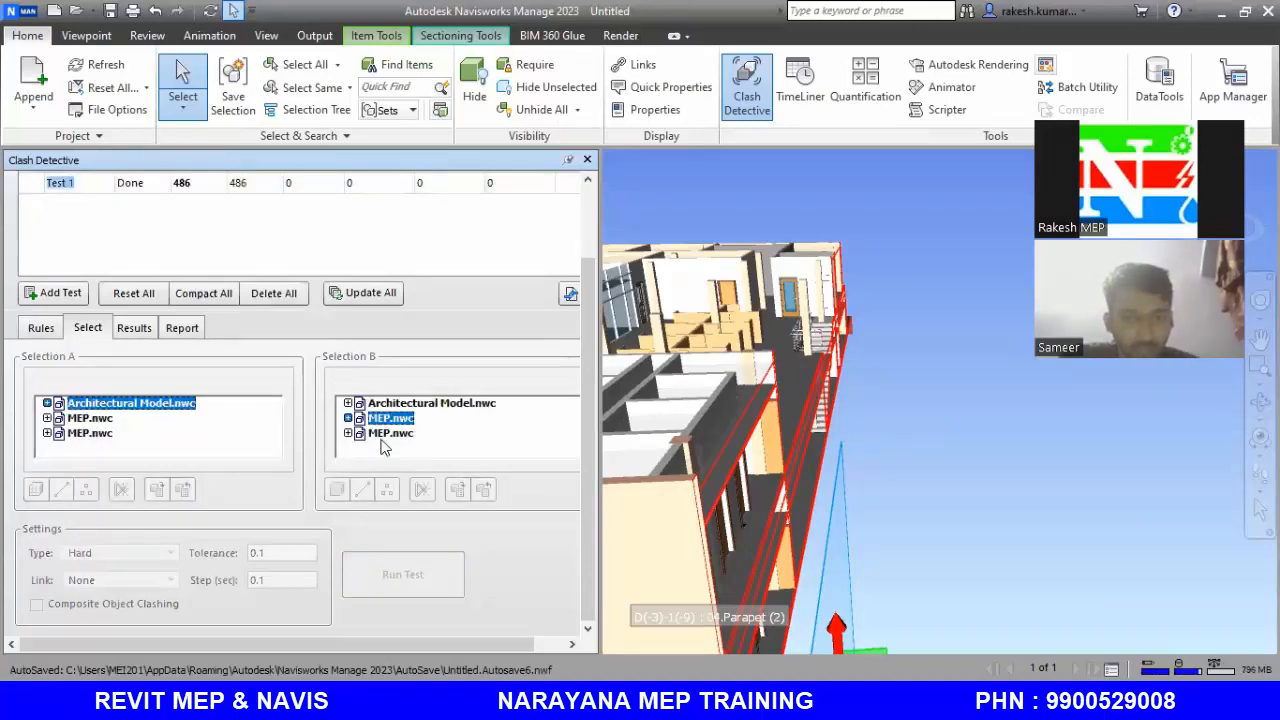
Browse the clash results list of Test 1 and display Clash4 in the model
scroll(365, 590, "down", 9)
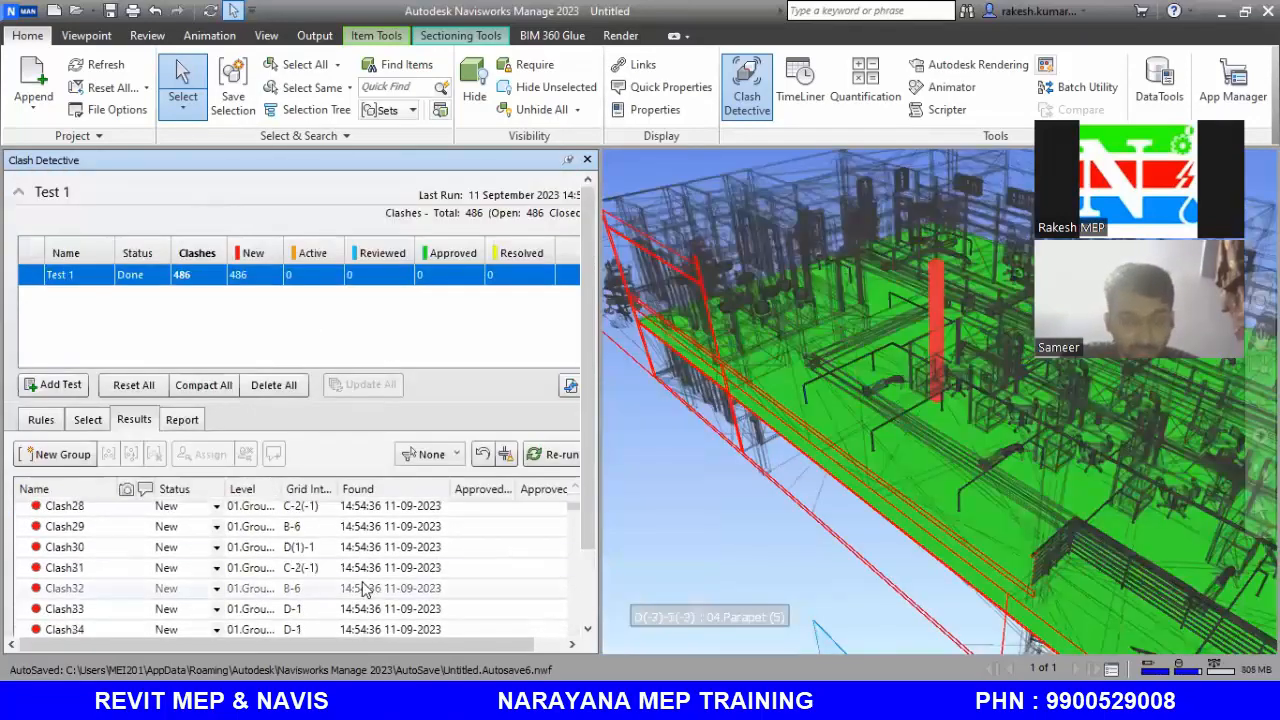
left_click_drag(587, 526, 587, 616)
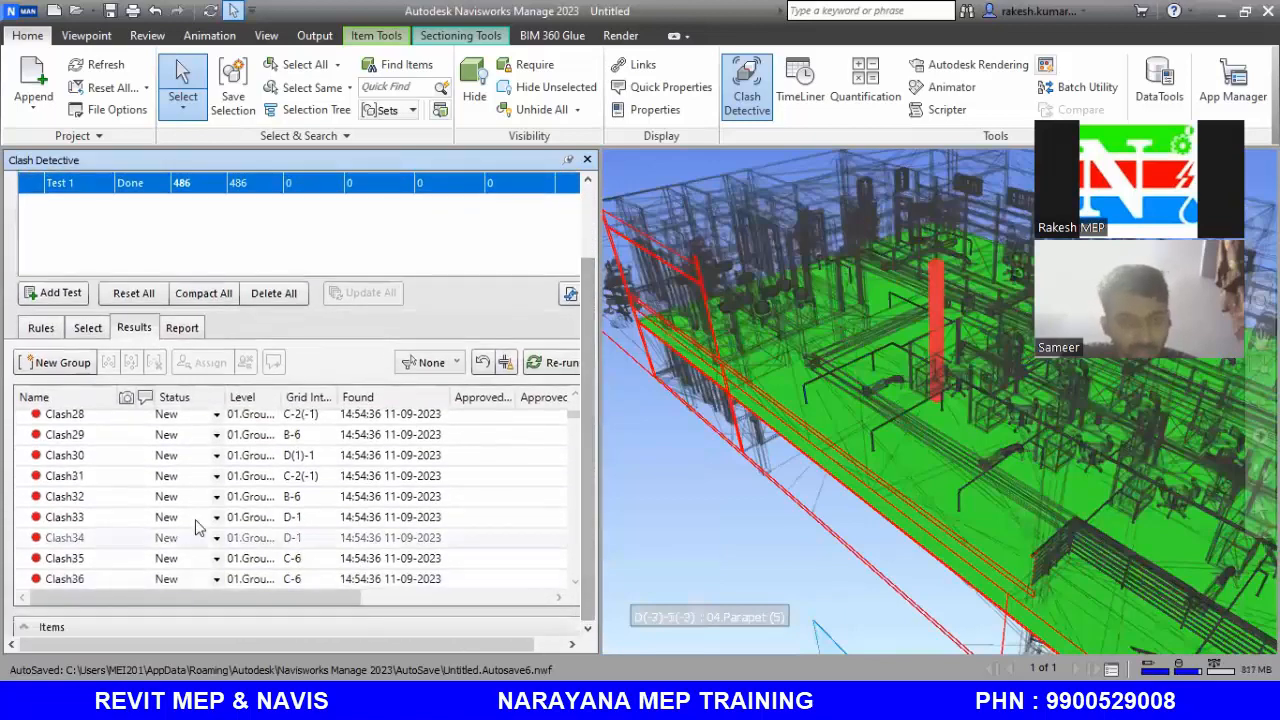
scroll(63, 527, "up", 9)
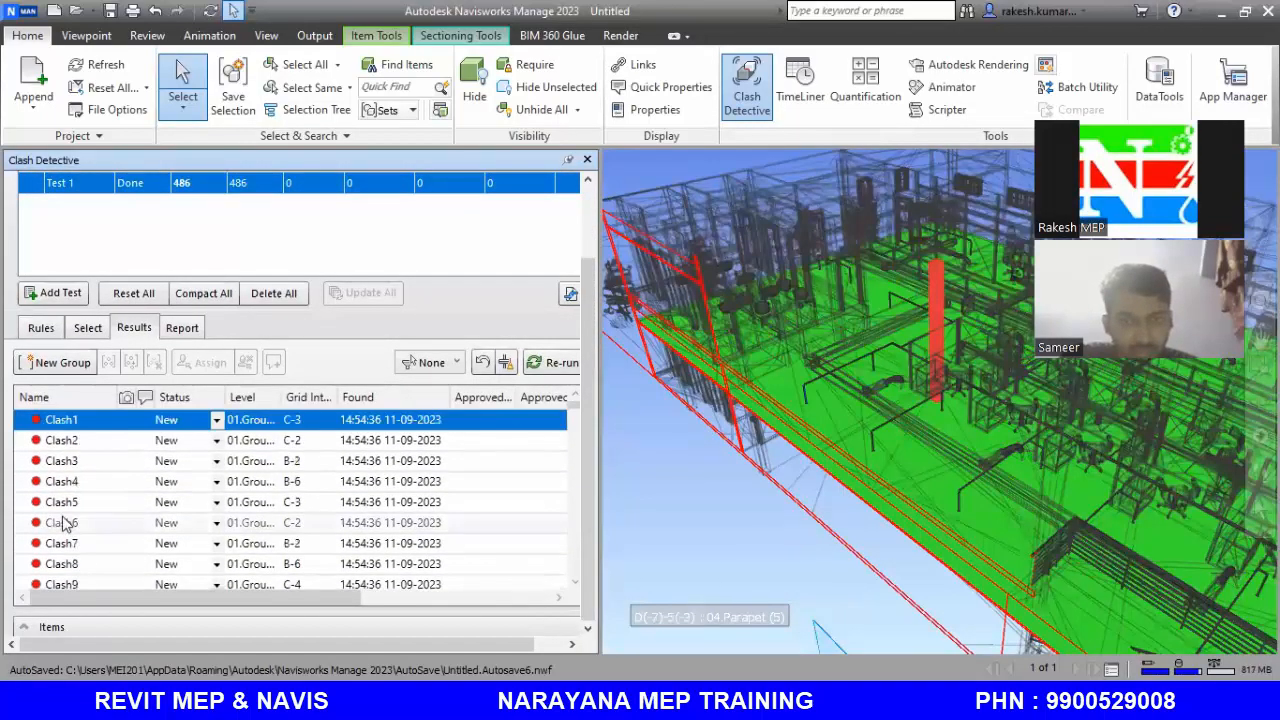
right_click(68, 424)
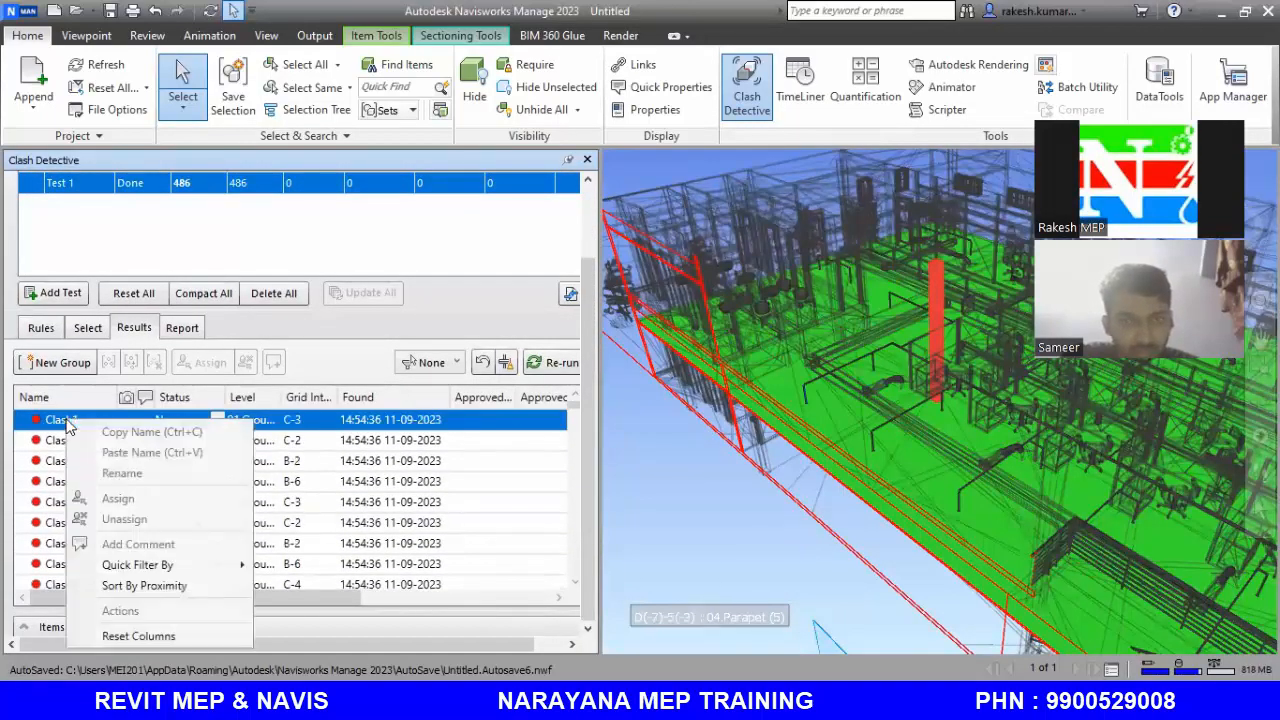
left_click(545, 481)
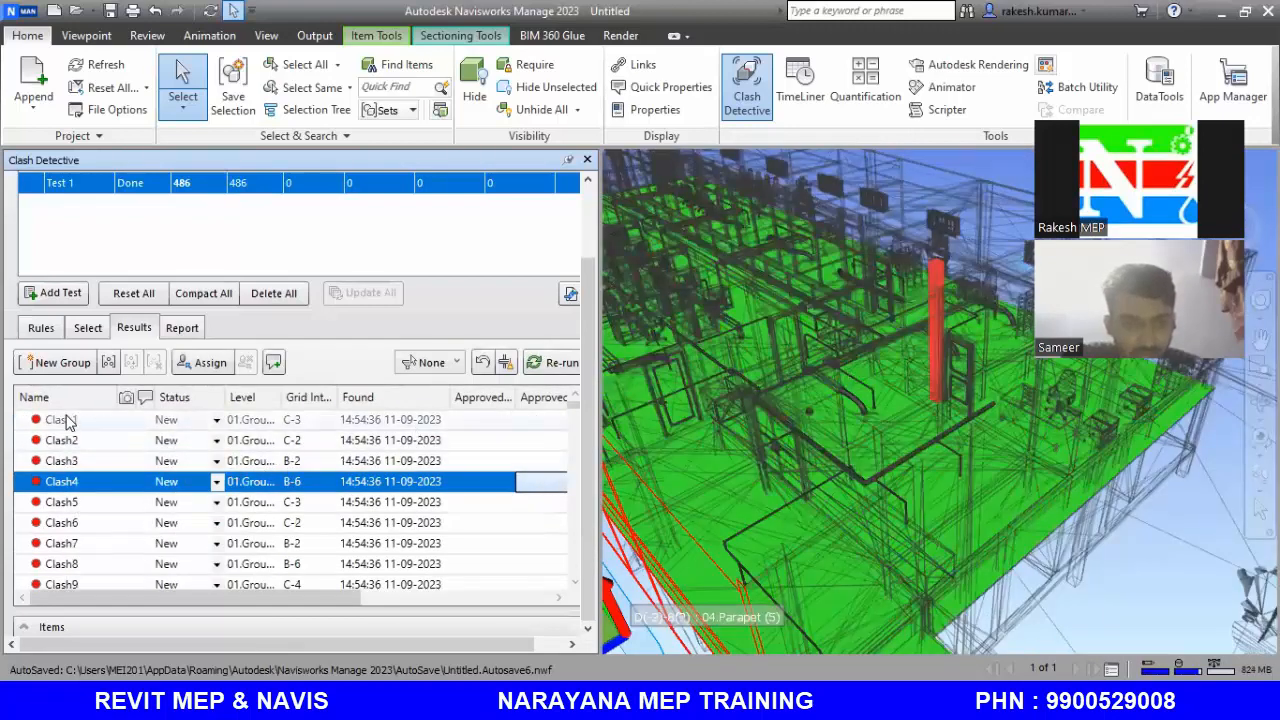
Display Clash1 through Clash5 and Clash7 one after another in the model to inspect their locations
left_click(67, 421)
left_click(70, 441)
left_click(73, 462)
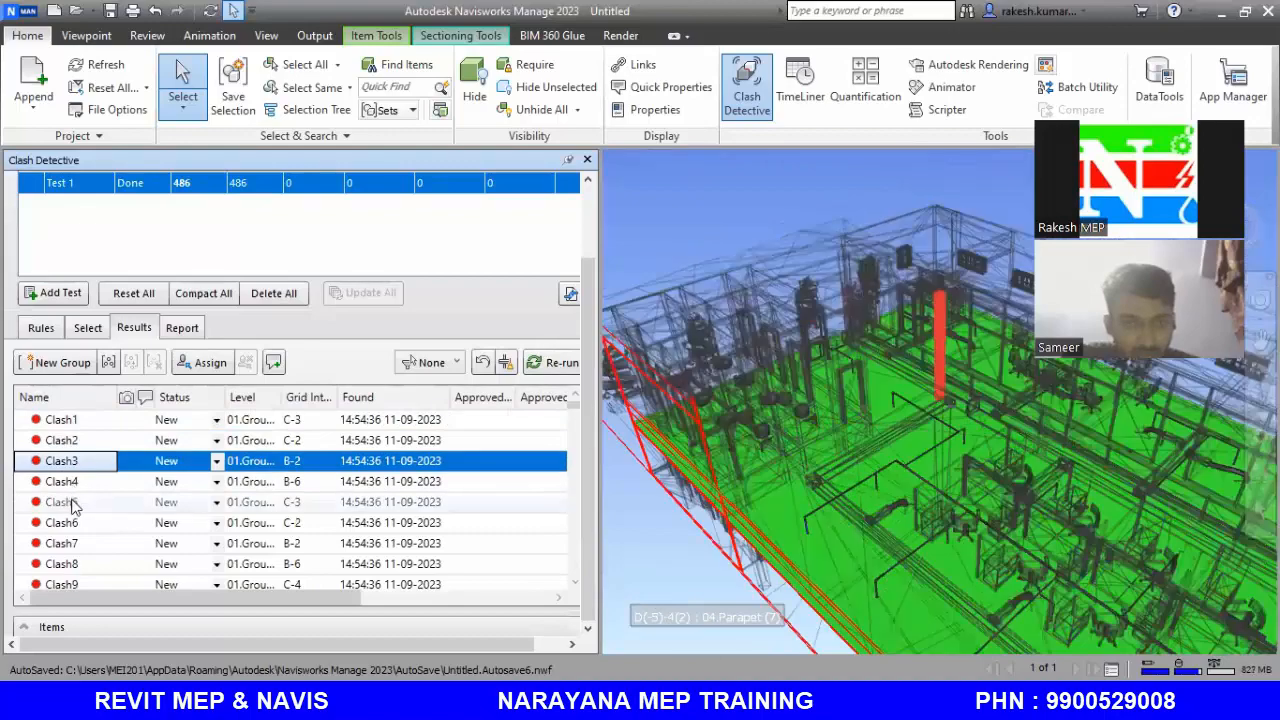
left_click(64, 483)
left_click(65, 504)
left_click(71, 544)
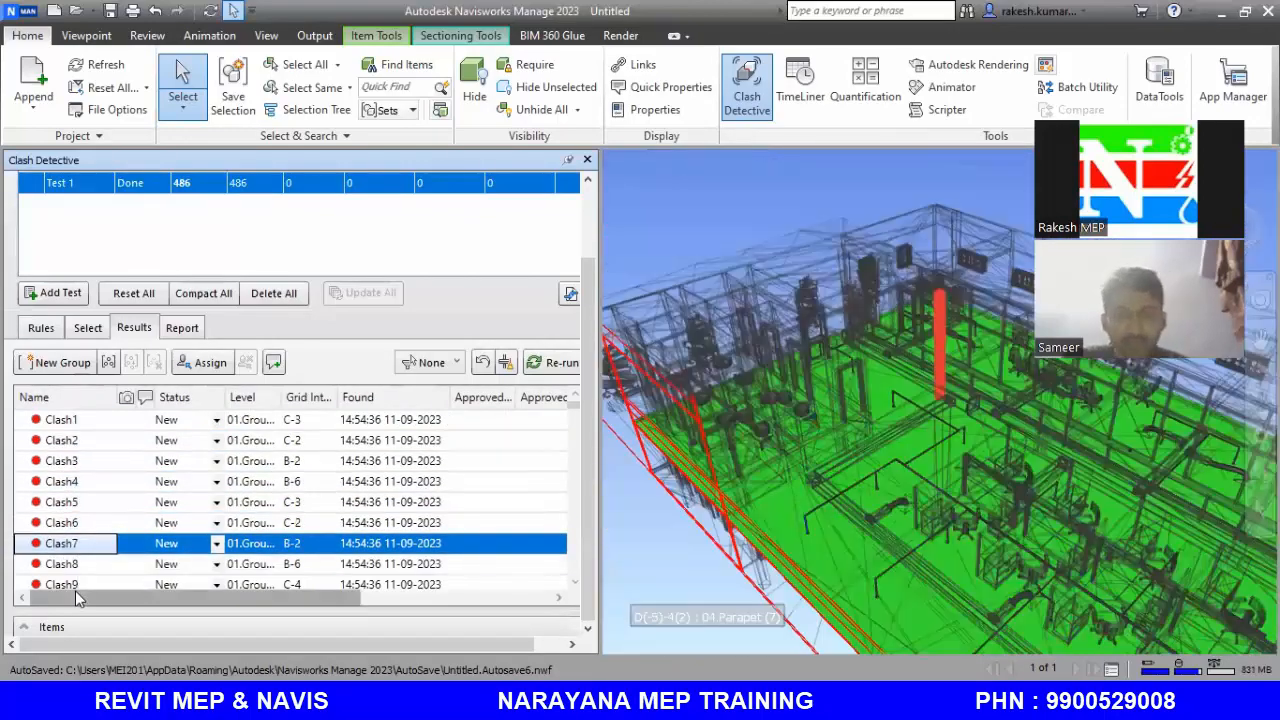
Display Clash8 and Clash98 through Clash100 in the model, and browse the clash results through to the end of the list
left_click(63, 564)
scroll(72, 520, "down", 20)
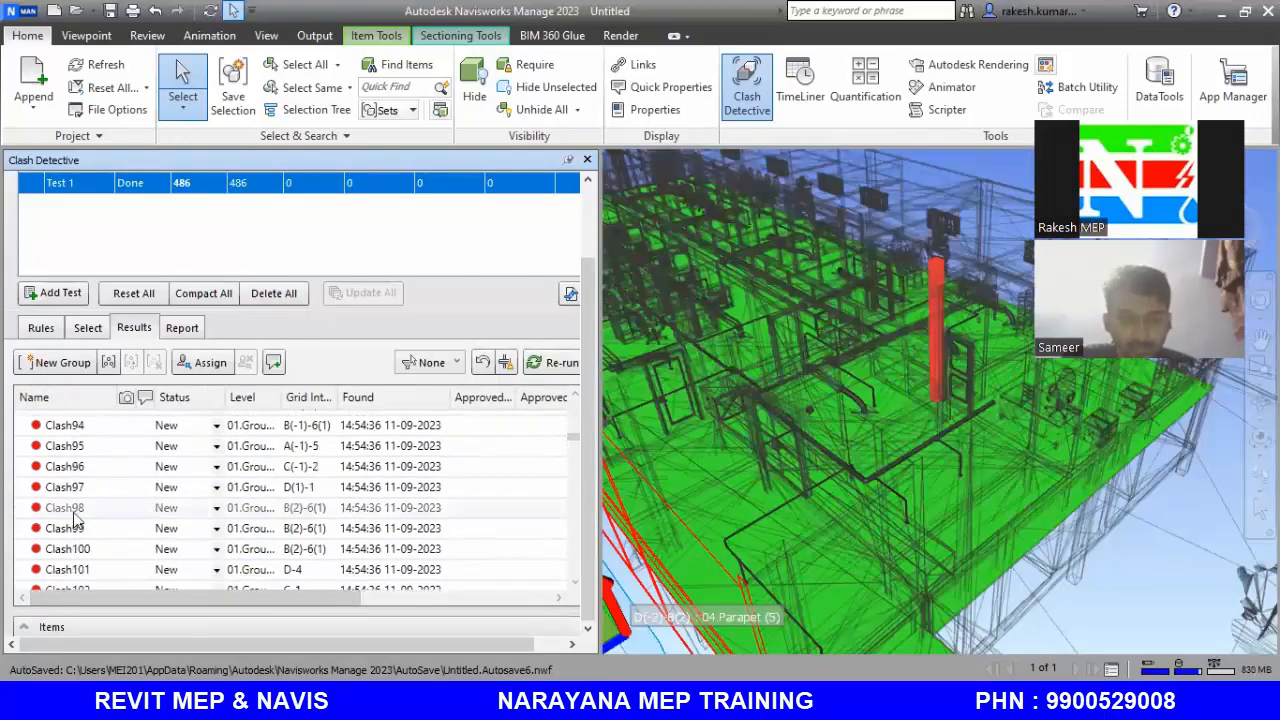
left_click(75, 512)
left_click(78, 530)
left_click(82, 550)
scroll(88, 572, "down", 7)
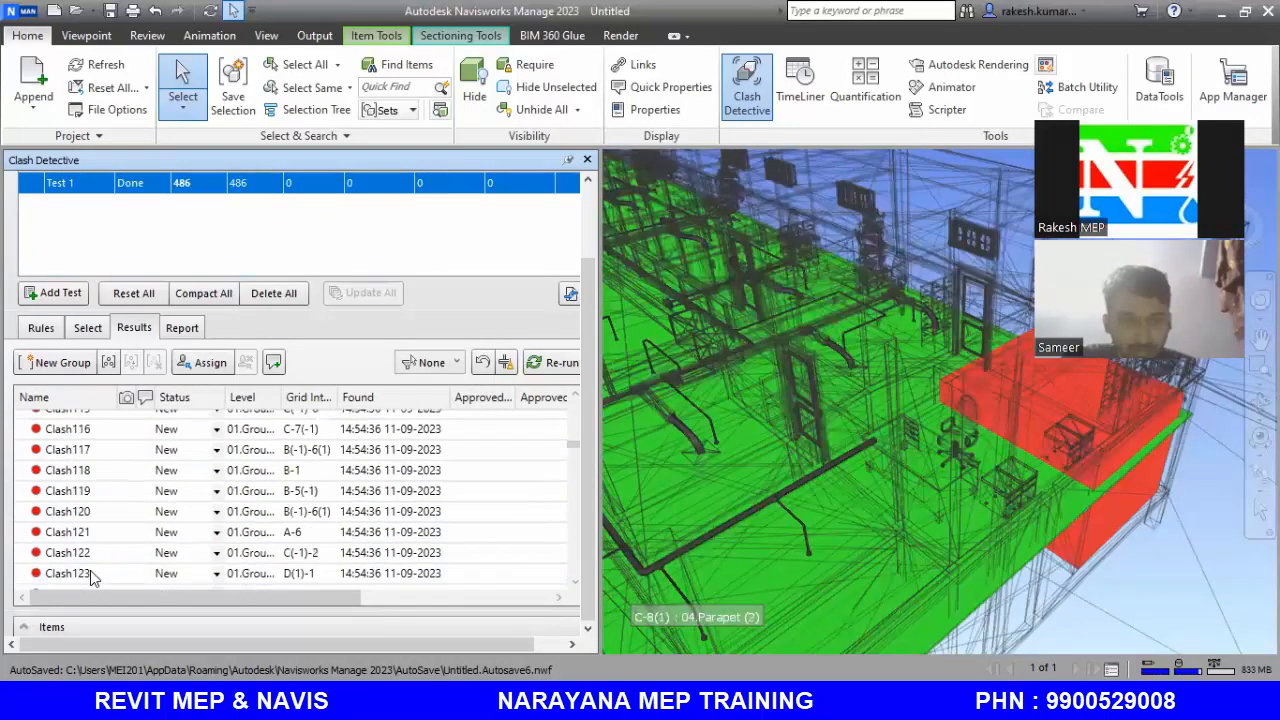
scroll(90, 575, "down", 20)
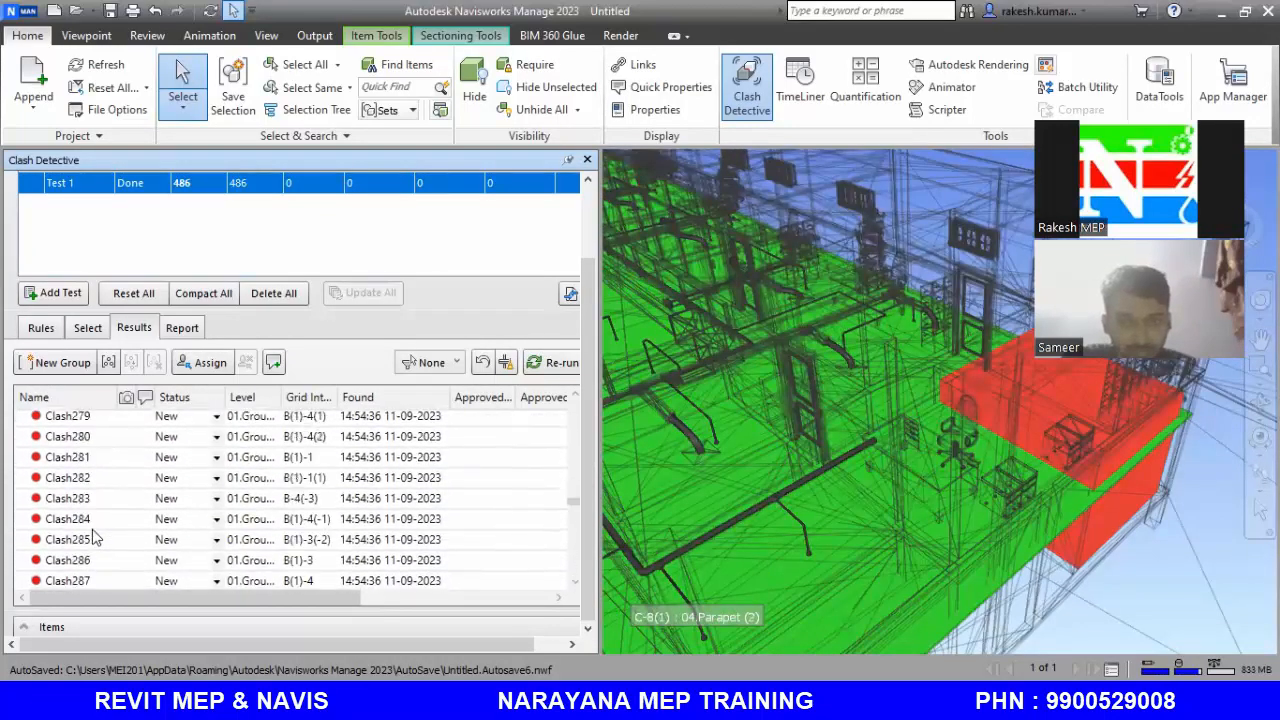
scroll(92, 539, "down", 20)
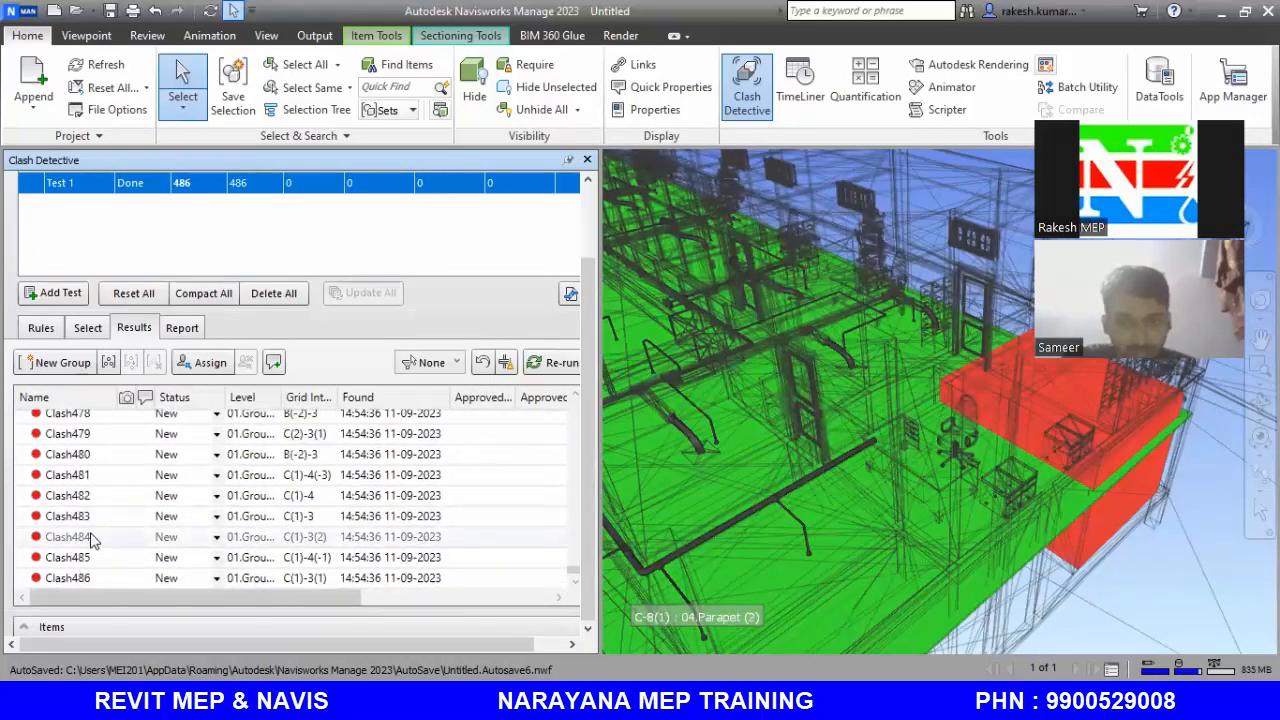
scroll(92, 539, "up", 7)
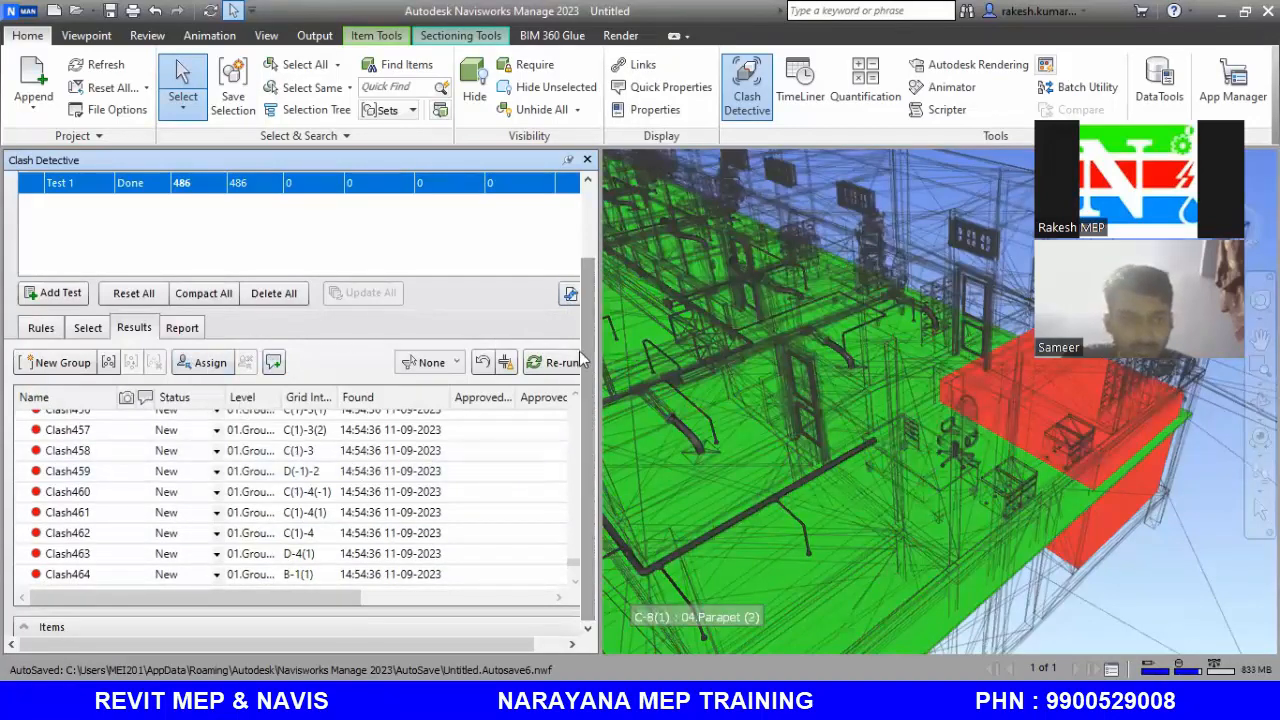
Try to import clash tests from an XML file named dsg in the Desktop folder
left_click(570, 295)
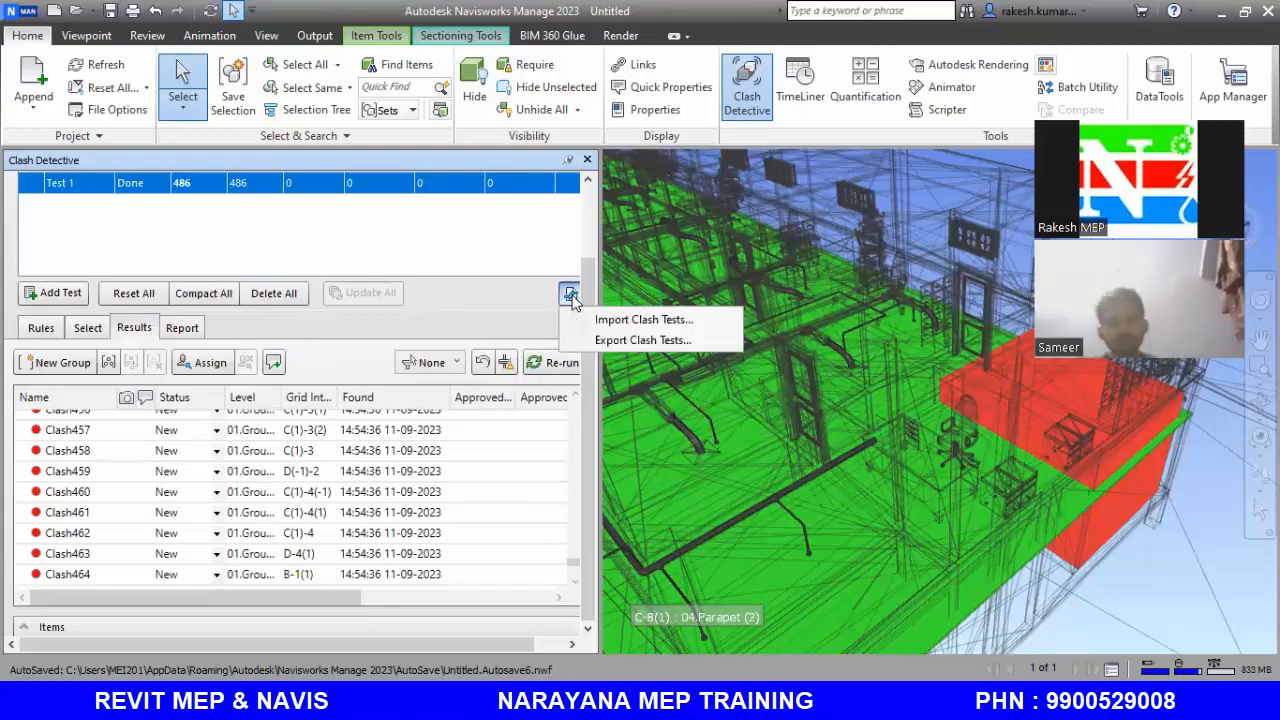
left_click(640, 320)
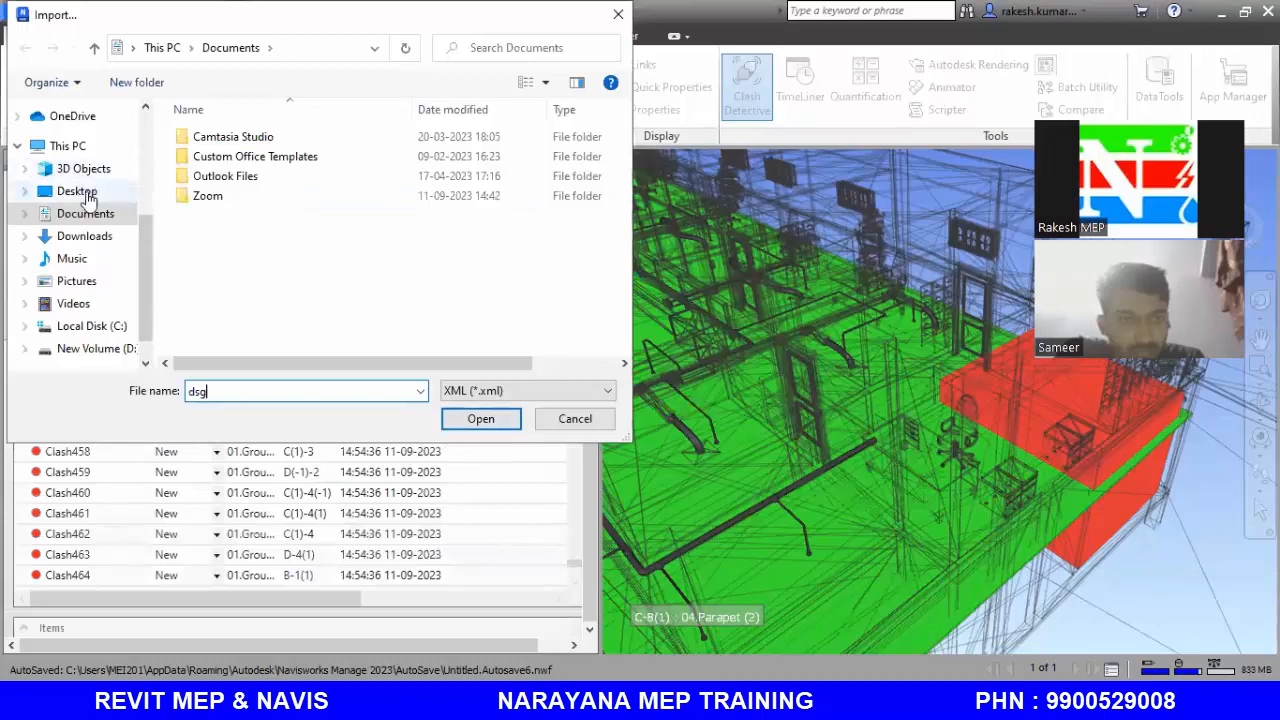
left_click(80, 192)
left_click(483, 418)
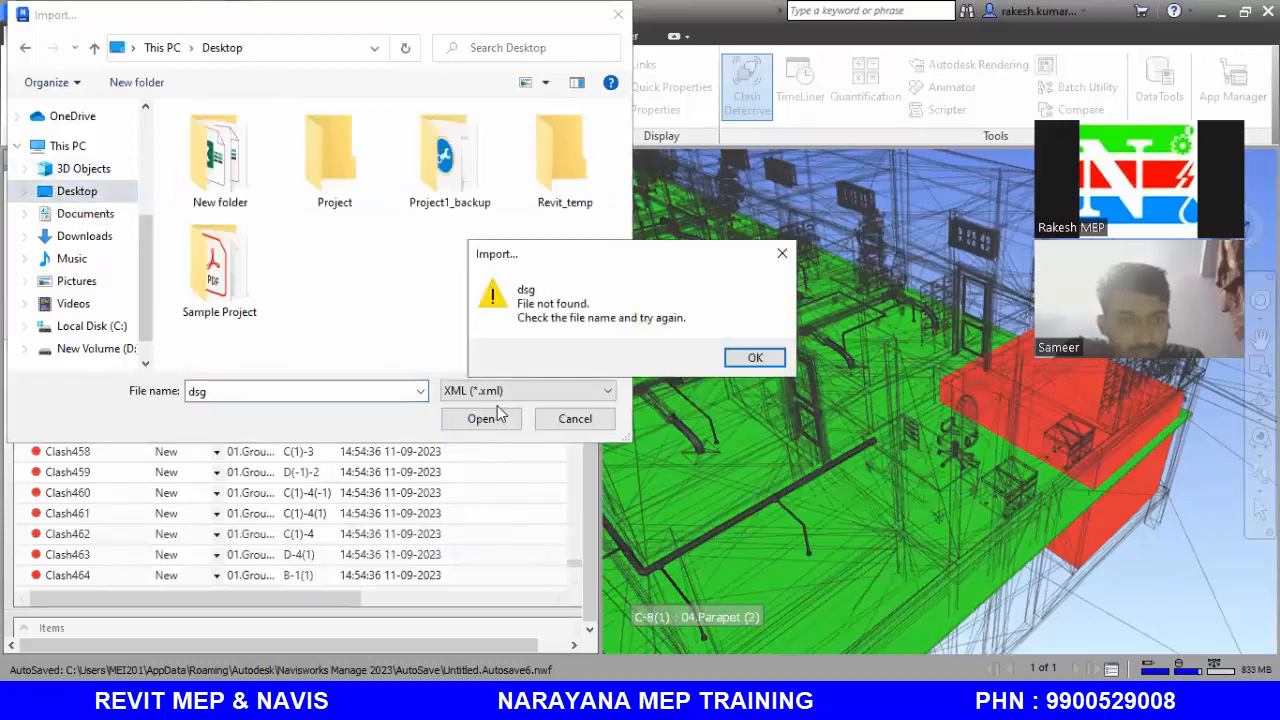
left_click(730, 361)
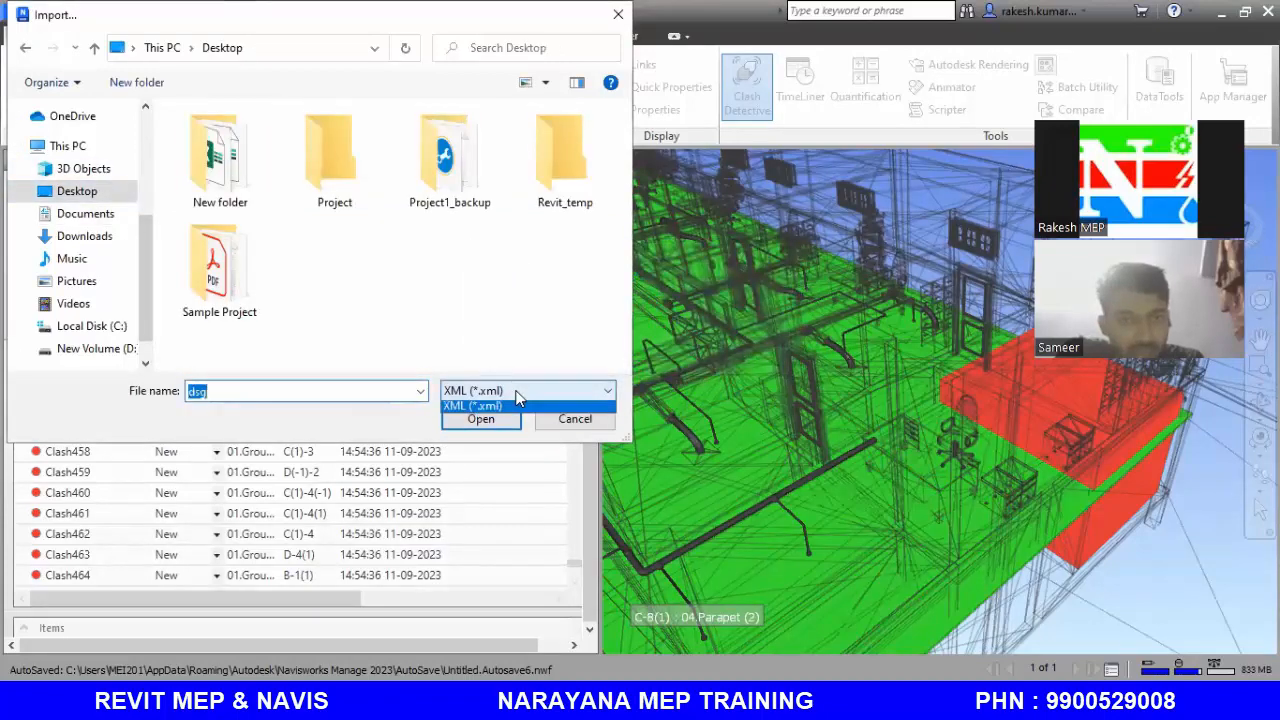
left_click(577, 419)
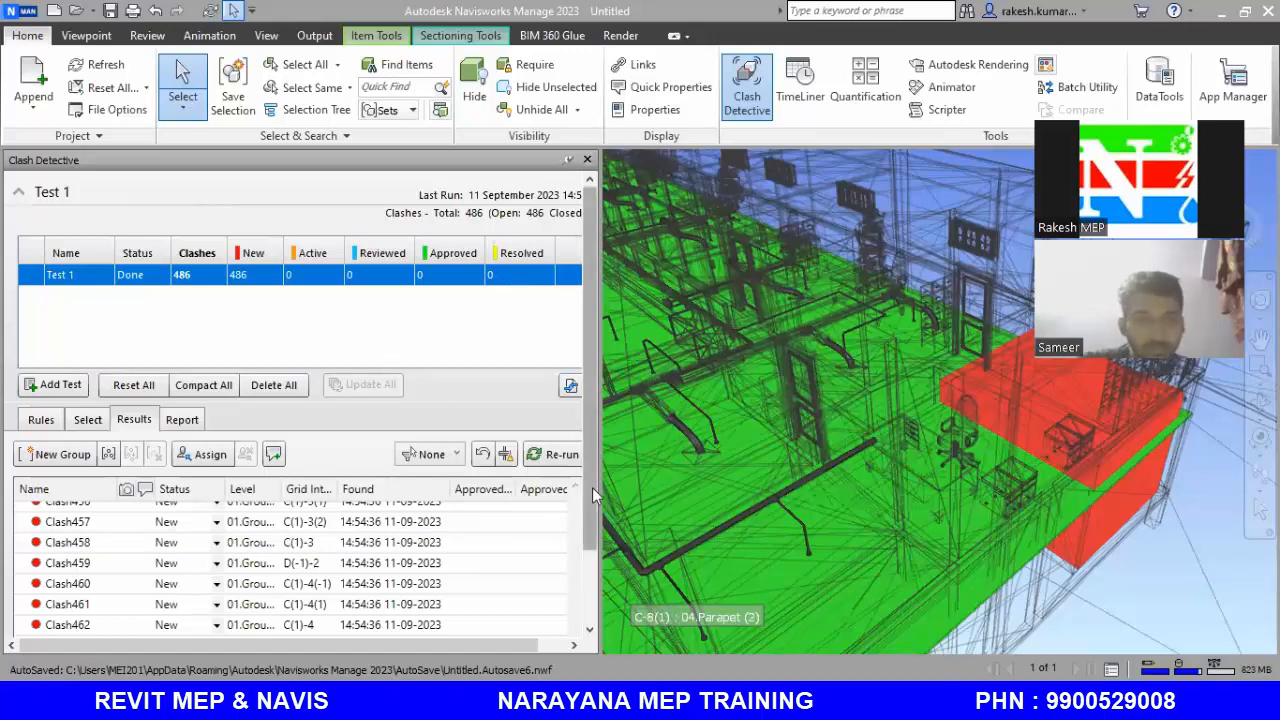
left_click_drag(592, 487, 594, 620)
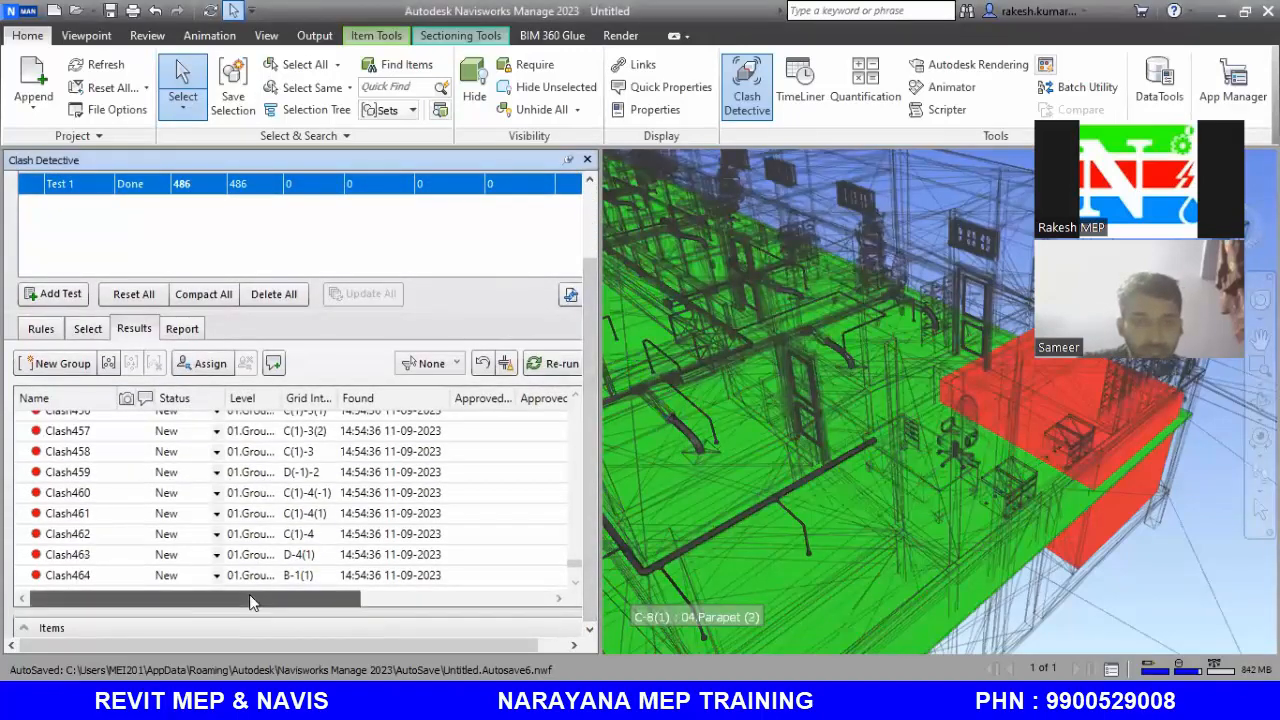
left_click_drag(249, 596, 578, 603)
left_click_drag(371, 600, 227, 600)
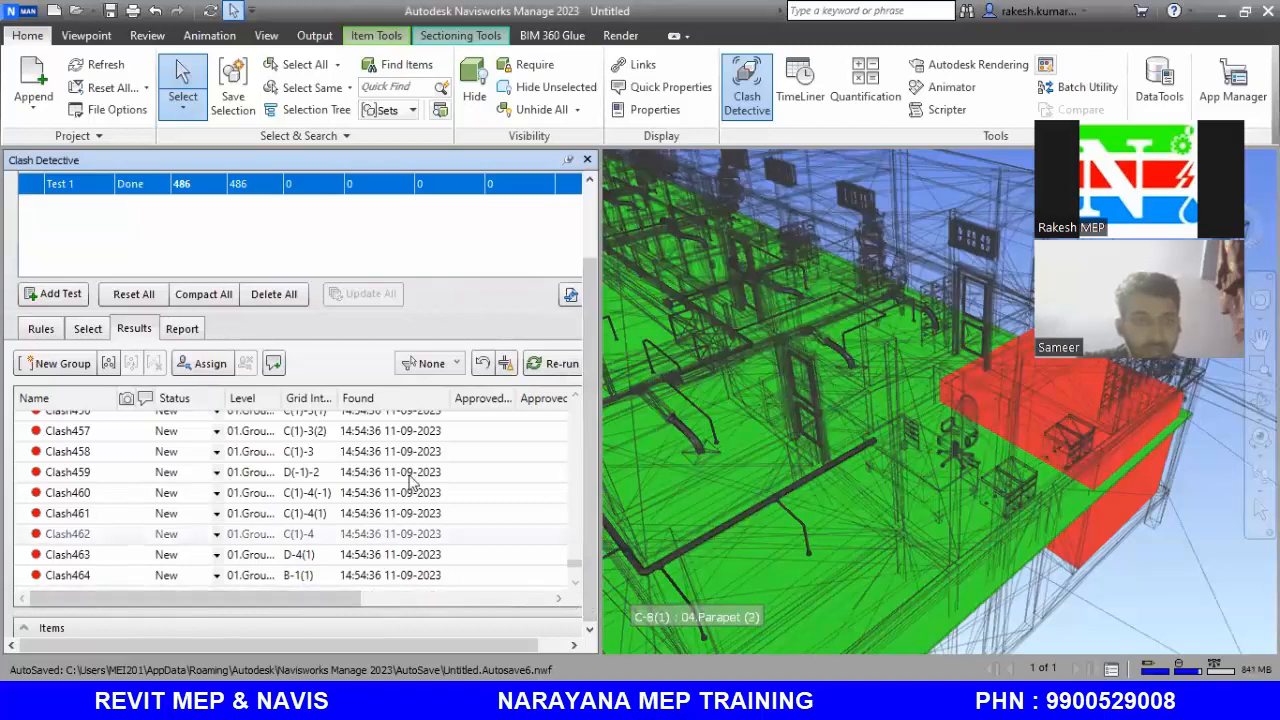